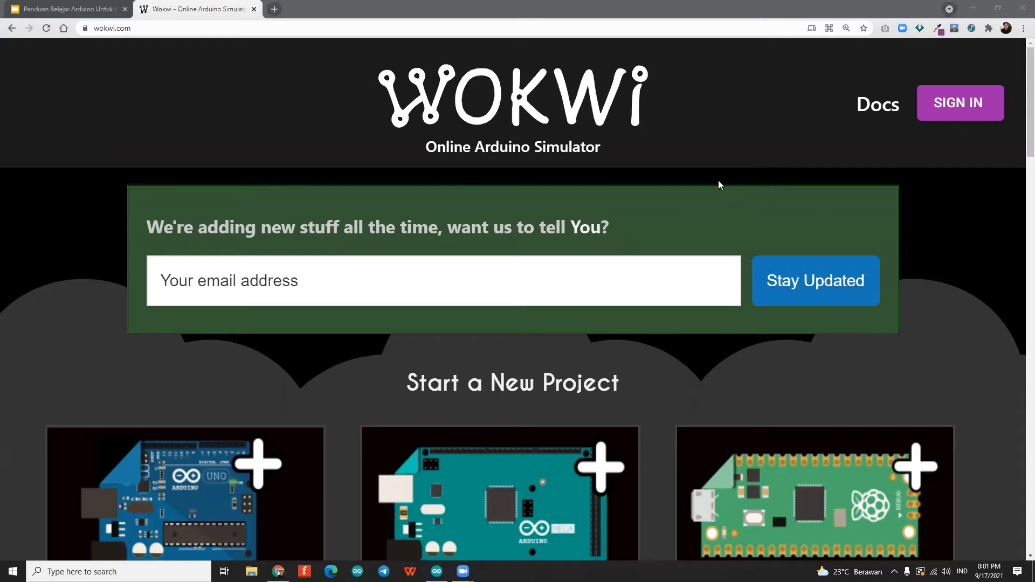
Start a new Arduino Uno project from the Wokwi home page.
scroll(706, 168, "down", 2)
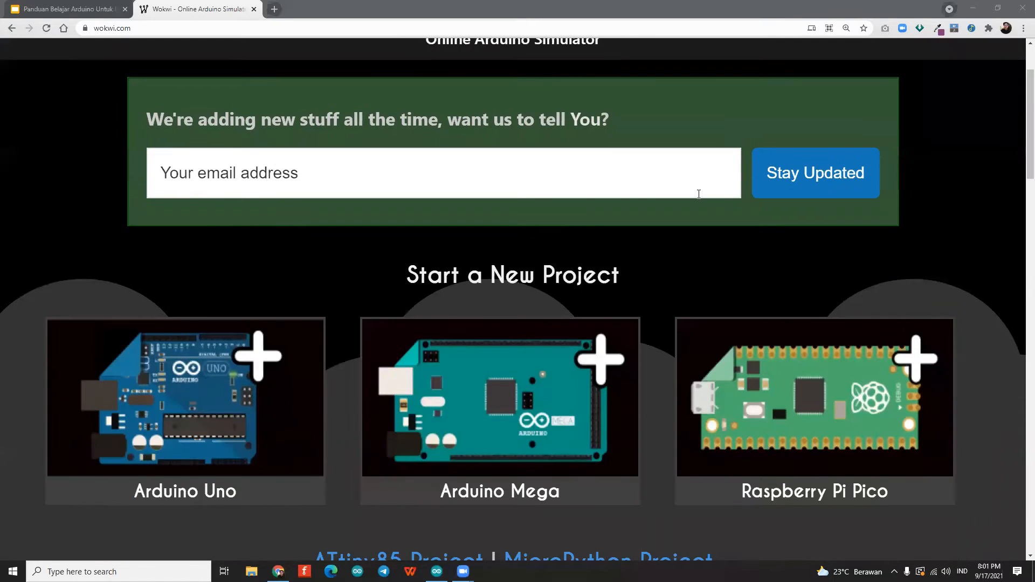
scroll(698, 194, "down", 3)
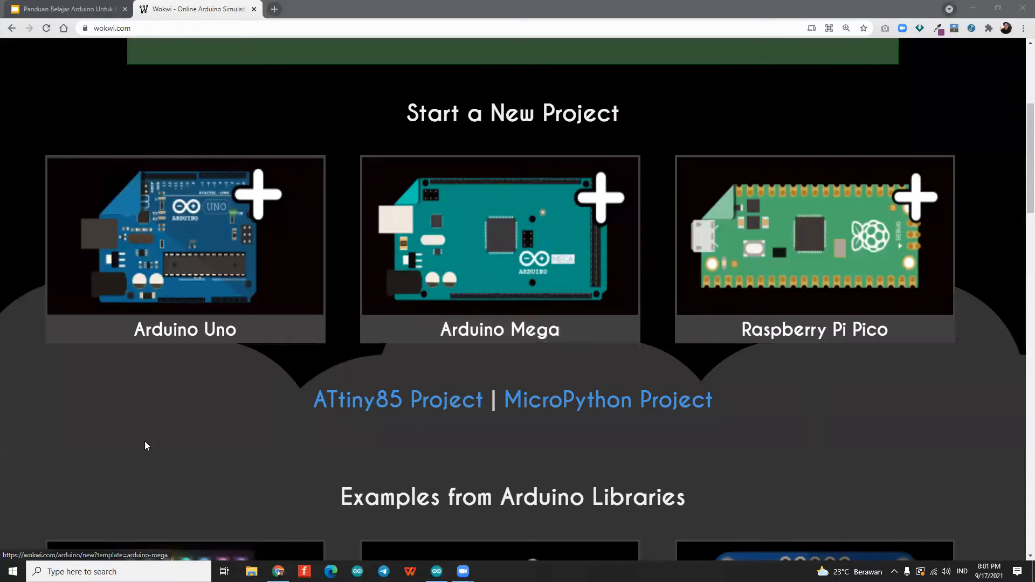
scroll(151, 432, "up", 2)
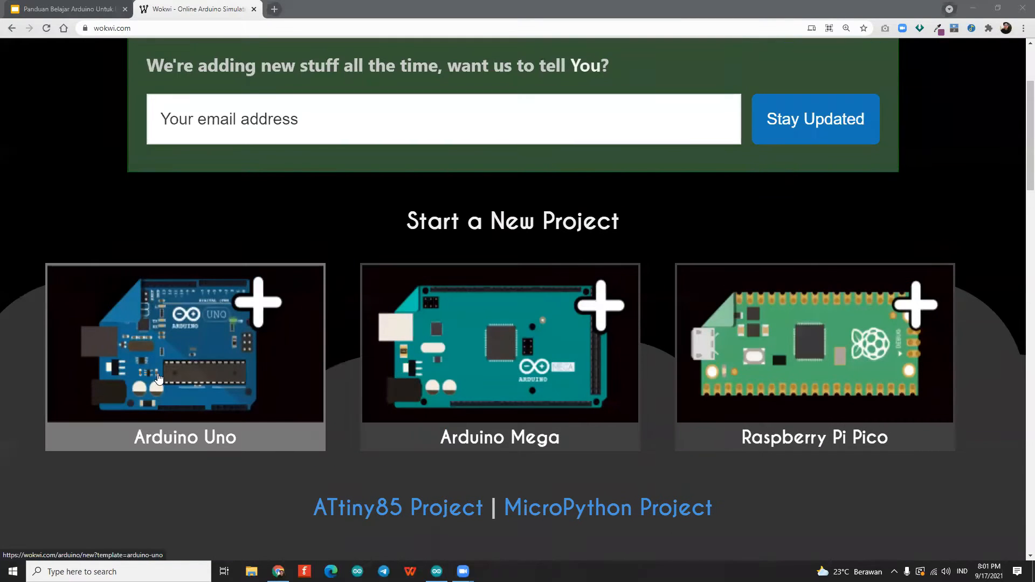
left_click(158, 379)
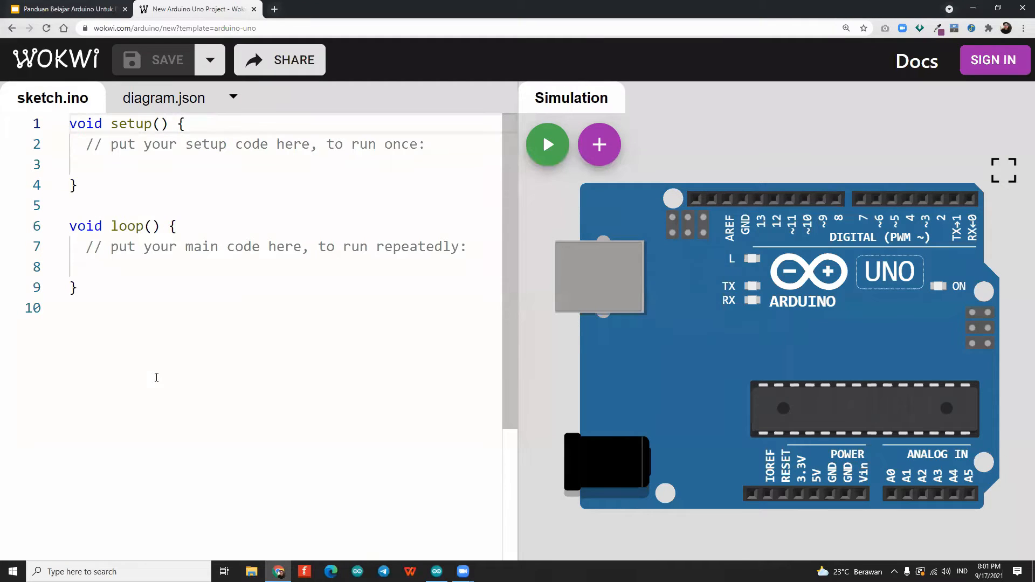
left_click(814, 481)
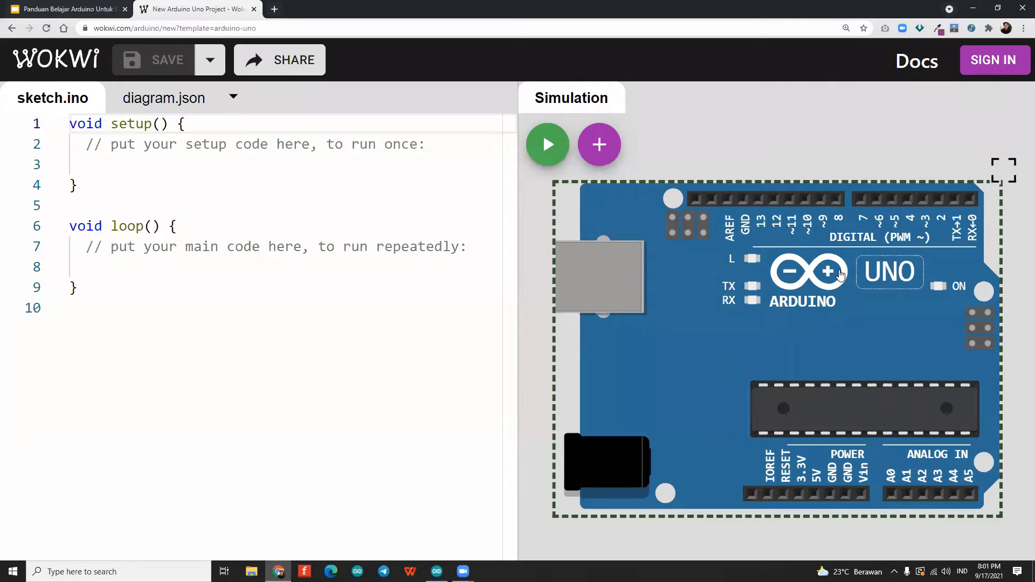
left_click(695, 144)
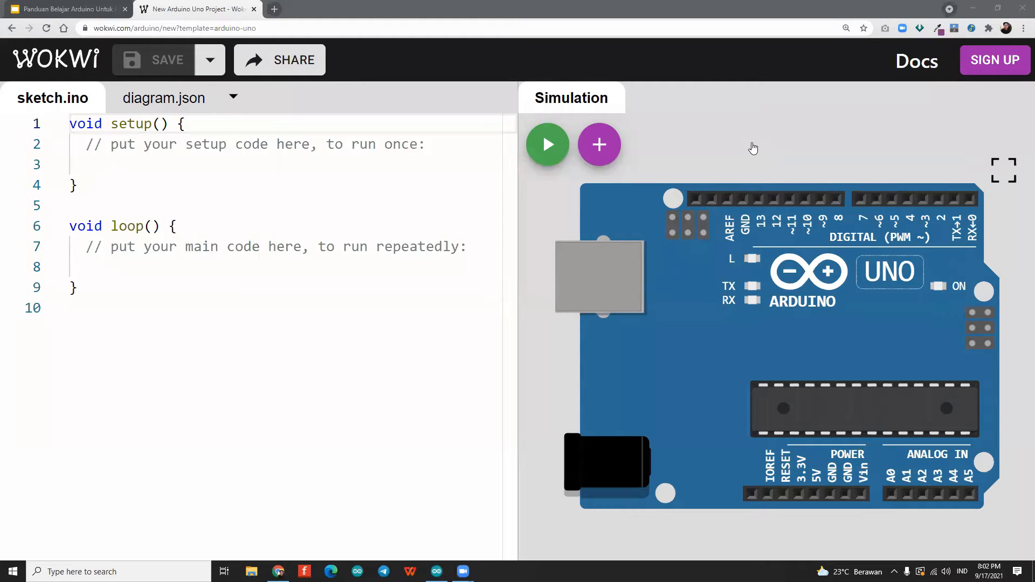
left_click(667, 149)
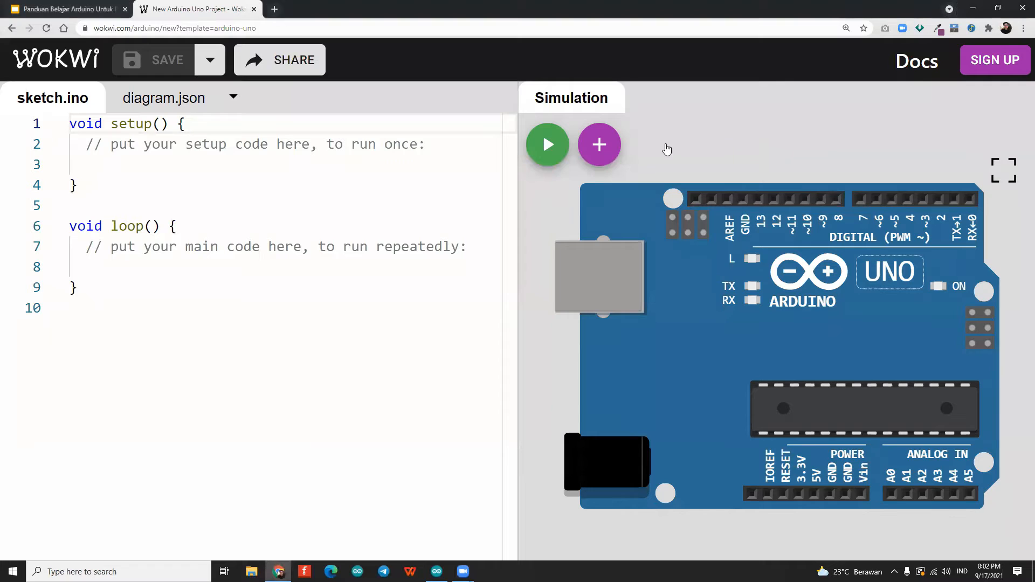
left_click(266, 193)
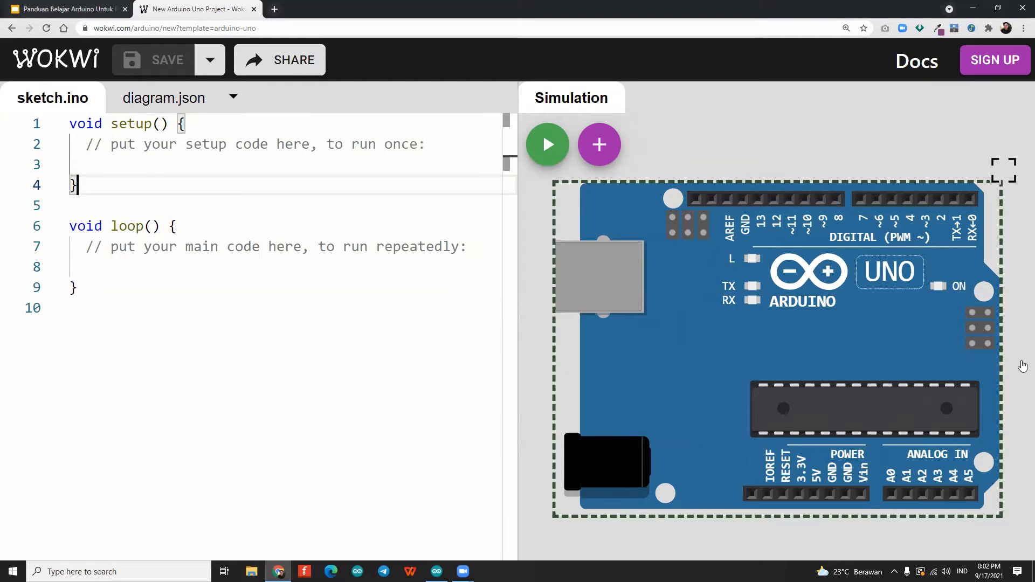
Show the simulation in full-screen view and move the Arduino Uno board slightly upward.
left_click(1010, 161)
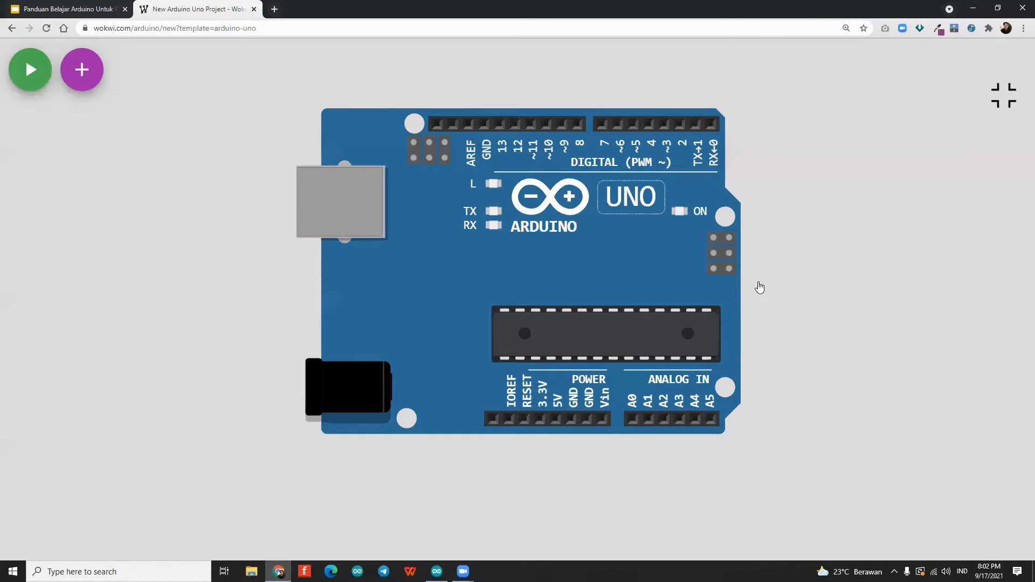
left_click(1006, 101)
left_click(1008, 162)
left_click(733, 239)
left_click(843, 377)
left_click_drag(512, 259, 499, 207)
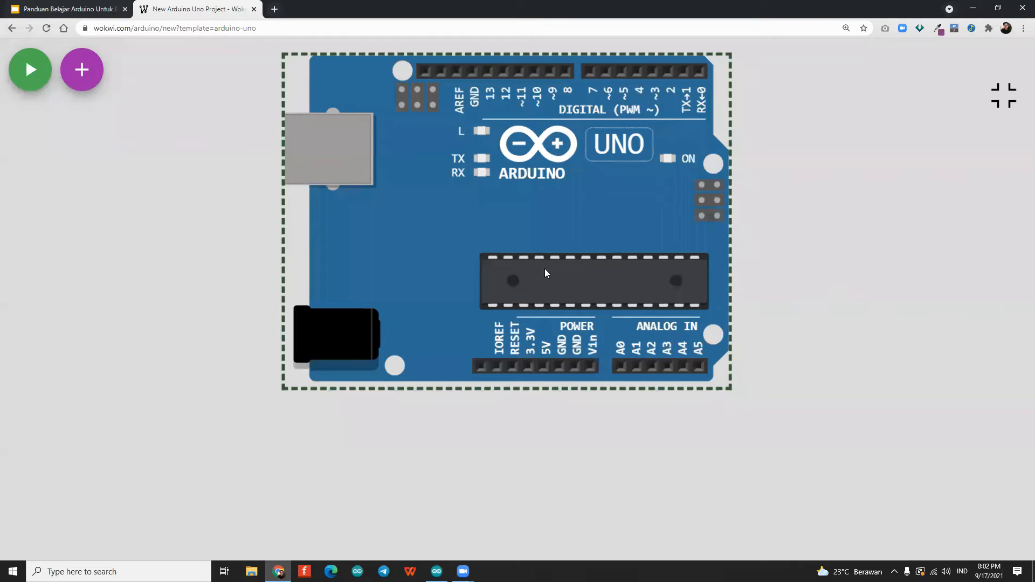
left_click(995, 104)
left_click(1005, 165)
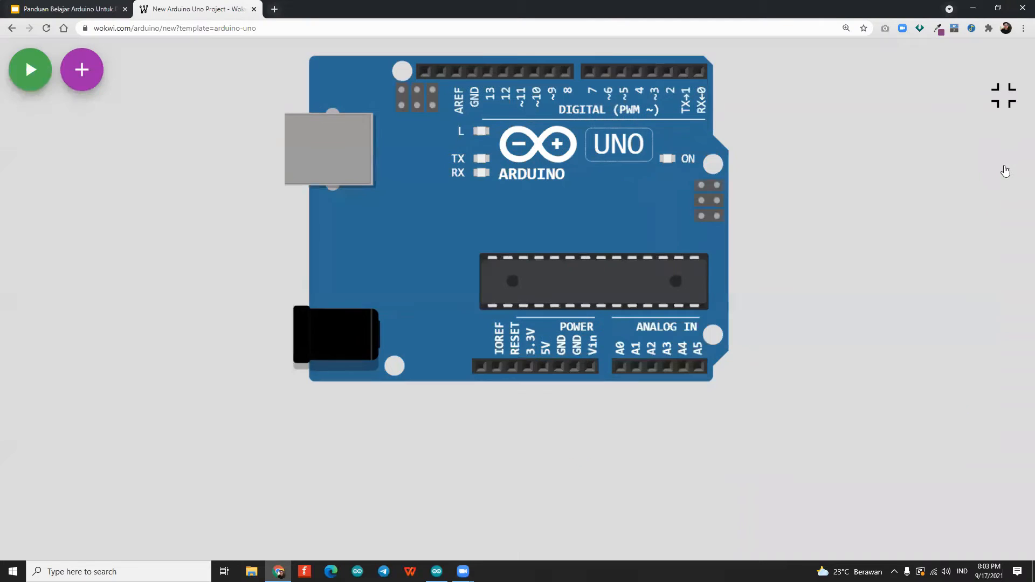
Add an LED and place it to the right of the Arduino Uno, level with the microcontroller chip.
left_click(79, 75)
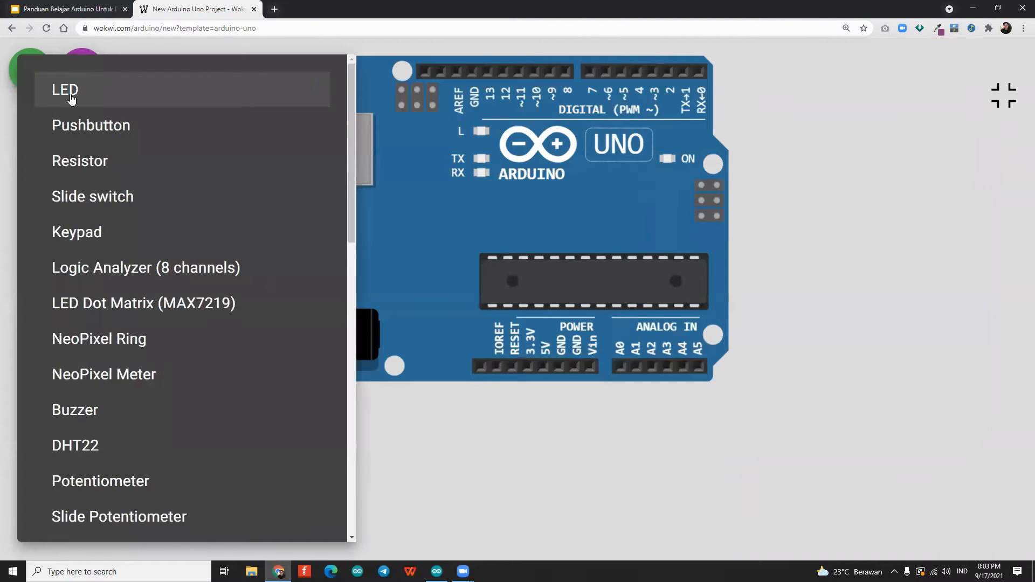
left_click(98, 96)
left_click_drag(315, 89, 850, 302)
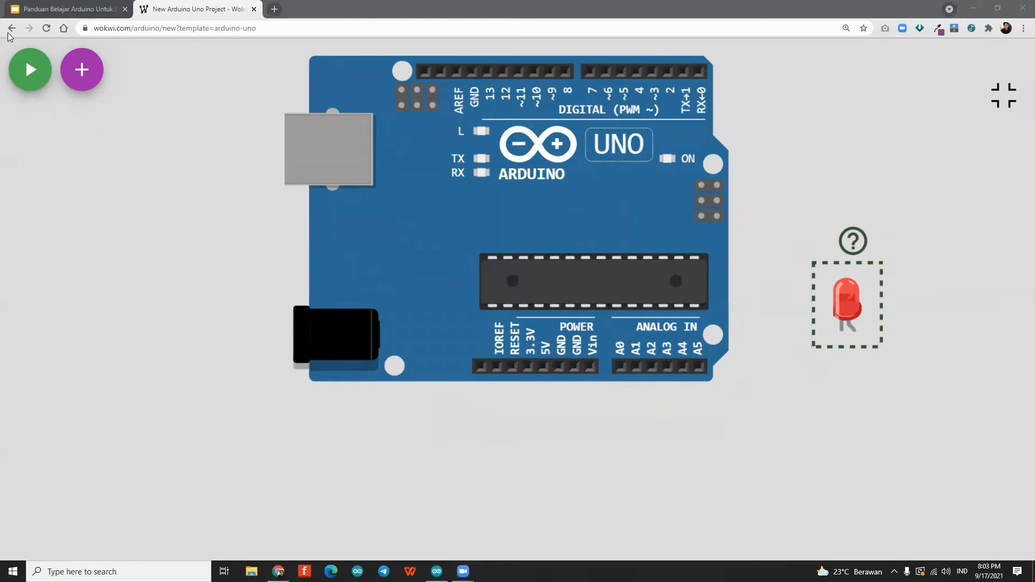
Return to the wokwi.com home page, discarding the unsaved changes, and start a fresh Arduino Uno project.
left_click_drag(131, 28, 365, 17)
key("BackSpace")
key("Return")
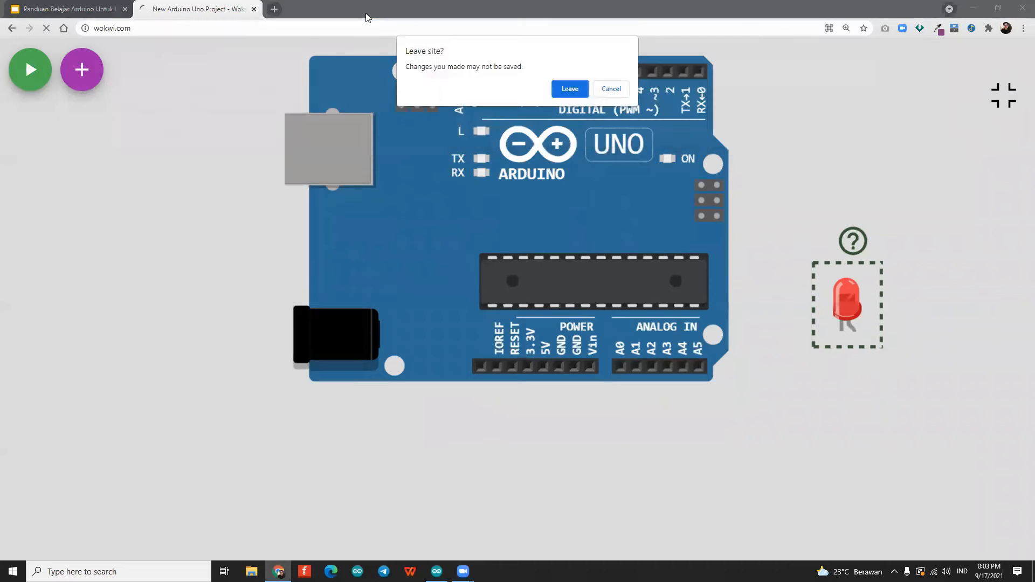
left_click(570, 89)
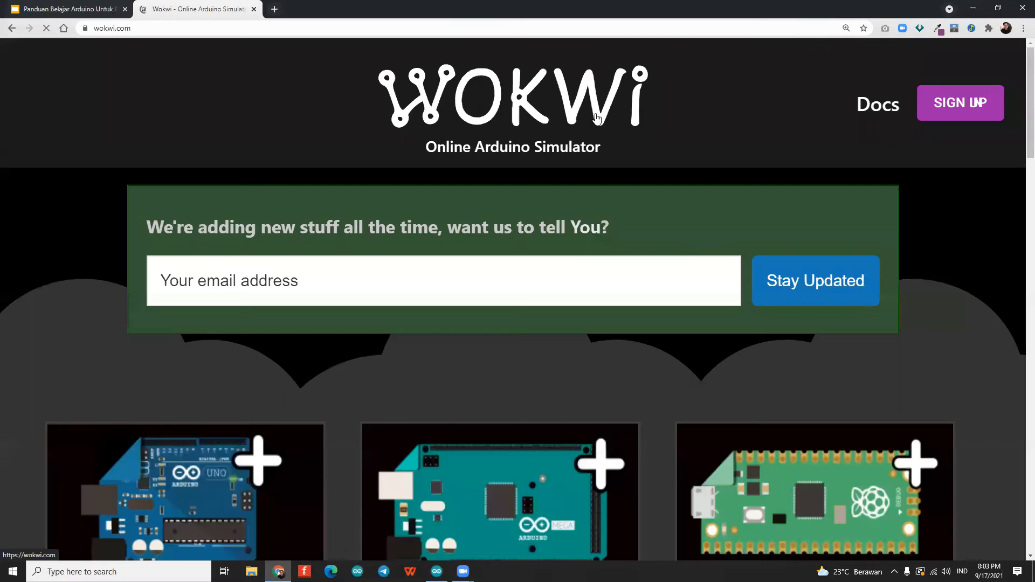
scroll(500, 142, "down", 3)
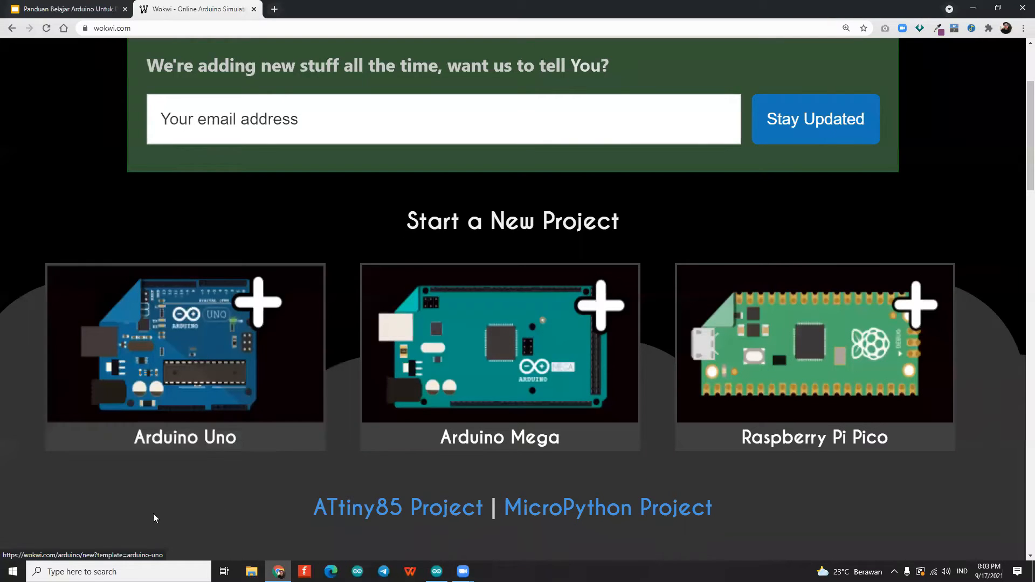
left_click(172, 377)
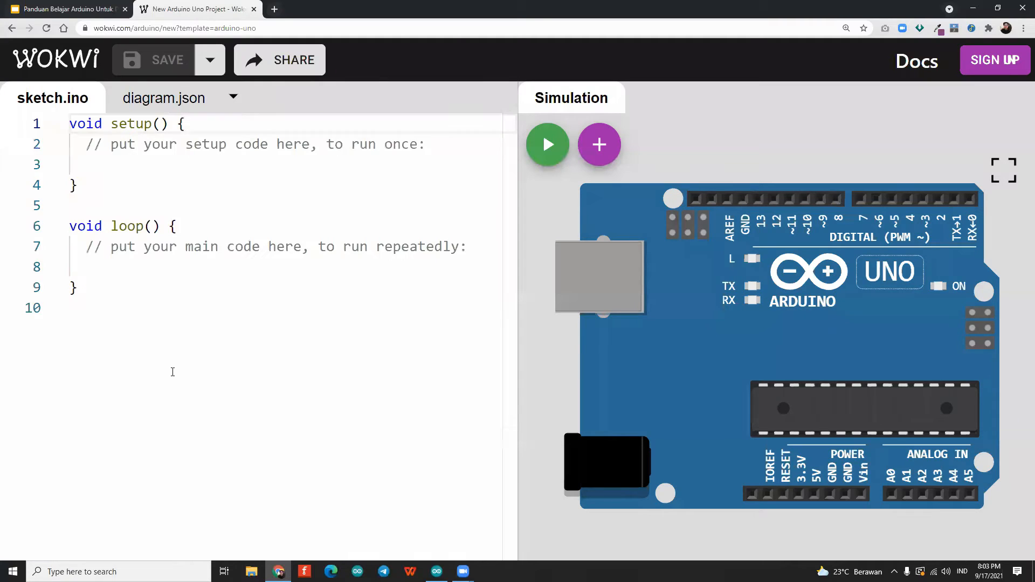
Expand the simulation of the new project to full-screen view.
left_click(577, 273)
left_click(798, 135)
left_click(1002, 168)
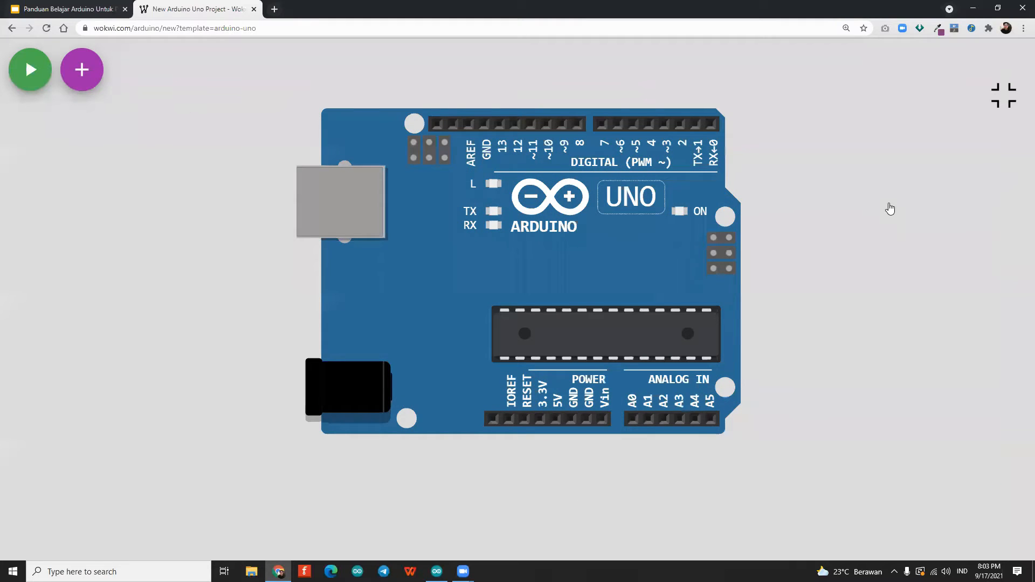
left_click(301, 196)
Add an LED and place it to the right of the Arduino Uno, level with the microcontroller chip.
left_click(83, 76)
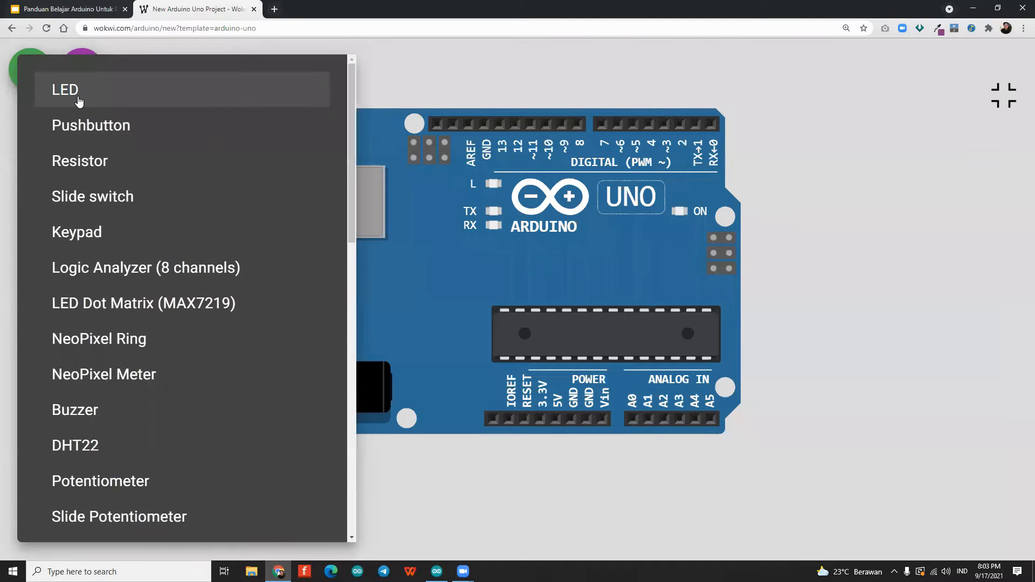
left_click(80, 101)
left_click_drag(345, 157, 871, 303)
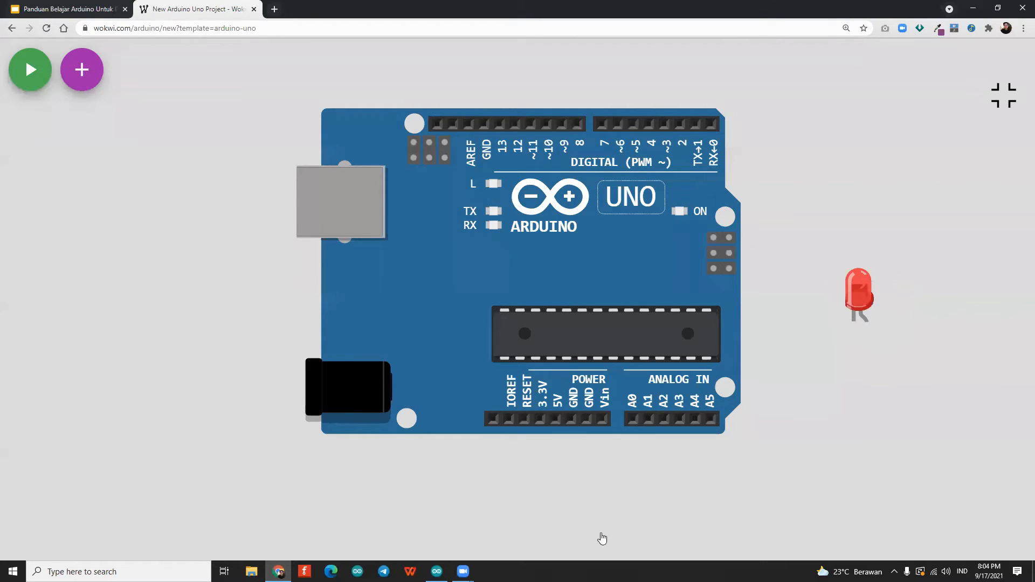
left_click_drag(862, 274, 865, 326)
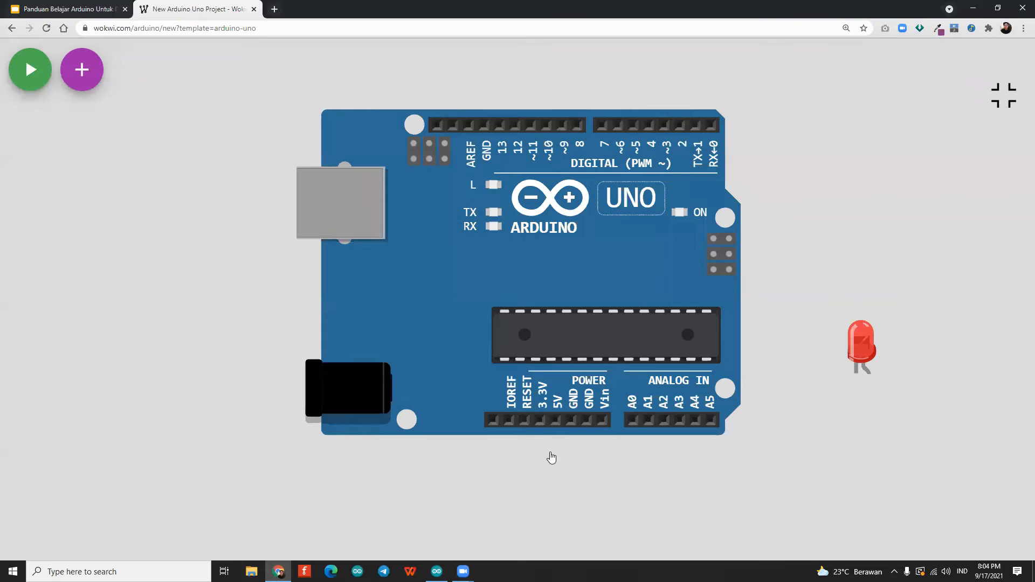
Wire the board's 5V pin to the LED's bent right leg (anode), routing the wire below the board.
left_click(555, 421)
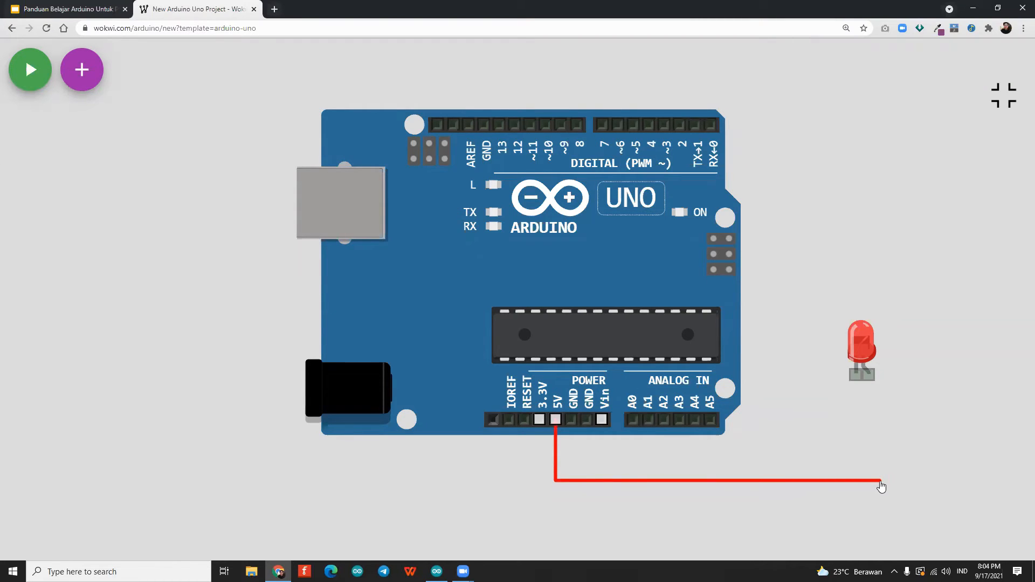
left_click(869, 375)
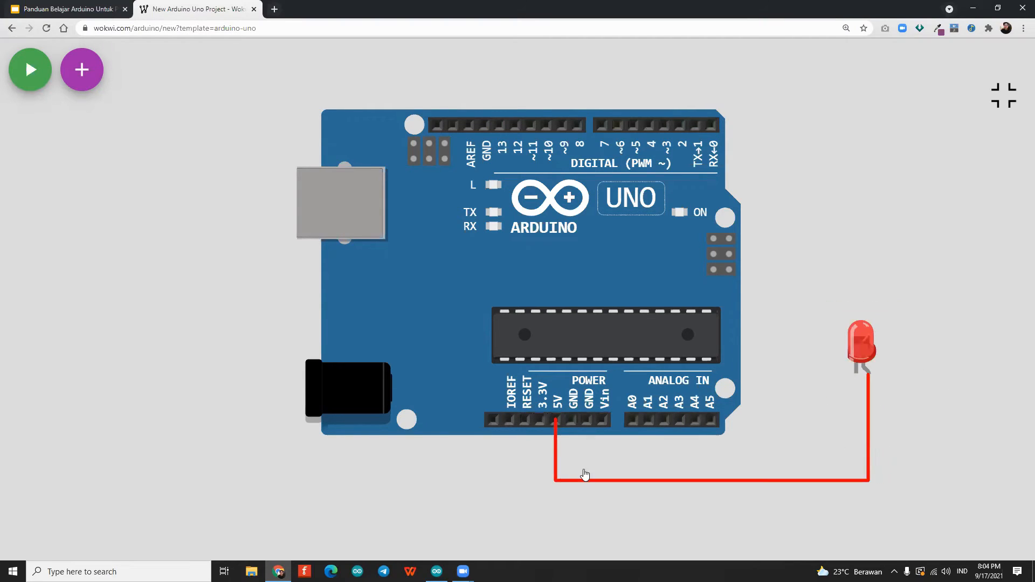
left_click(856, 374)
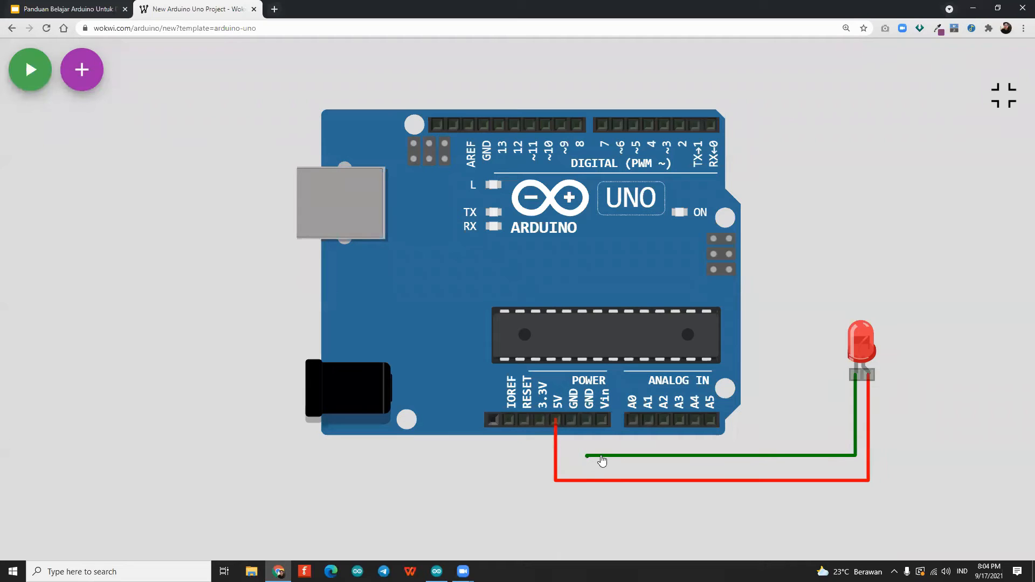
left_click(571, 420)
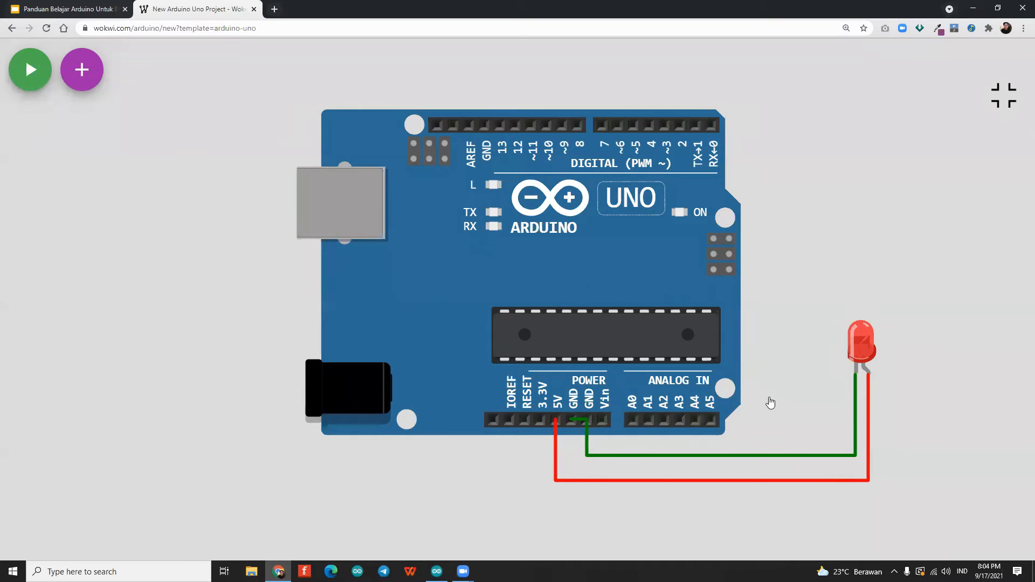
left_click(855, 416)
key("Delete")
Wire the board's GND.2 pin to the LED's straight left leg (cathode), routing it above the red 5V wire.
left_click(572, 427)
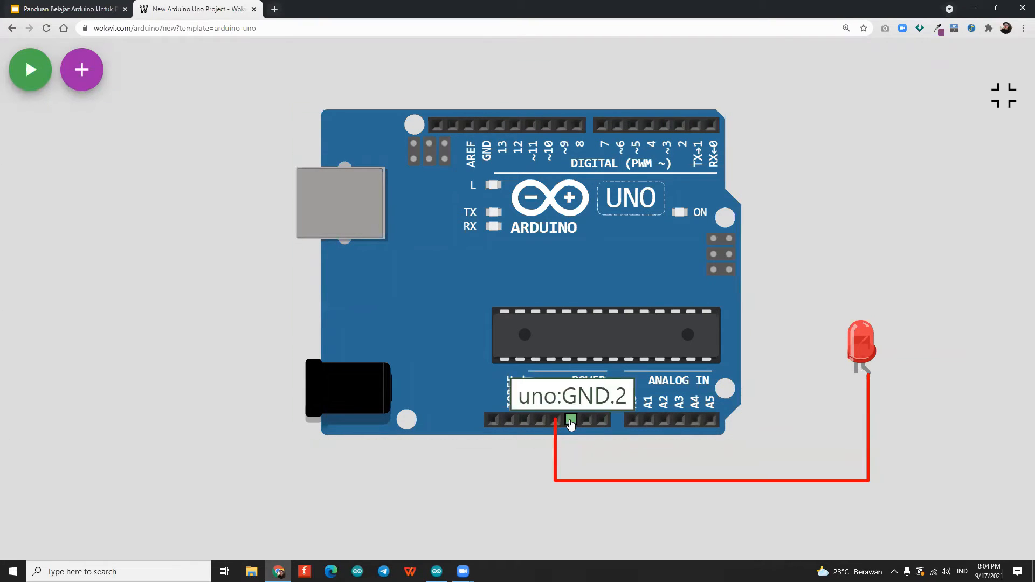
left_click(570, 420)
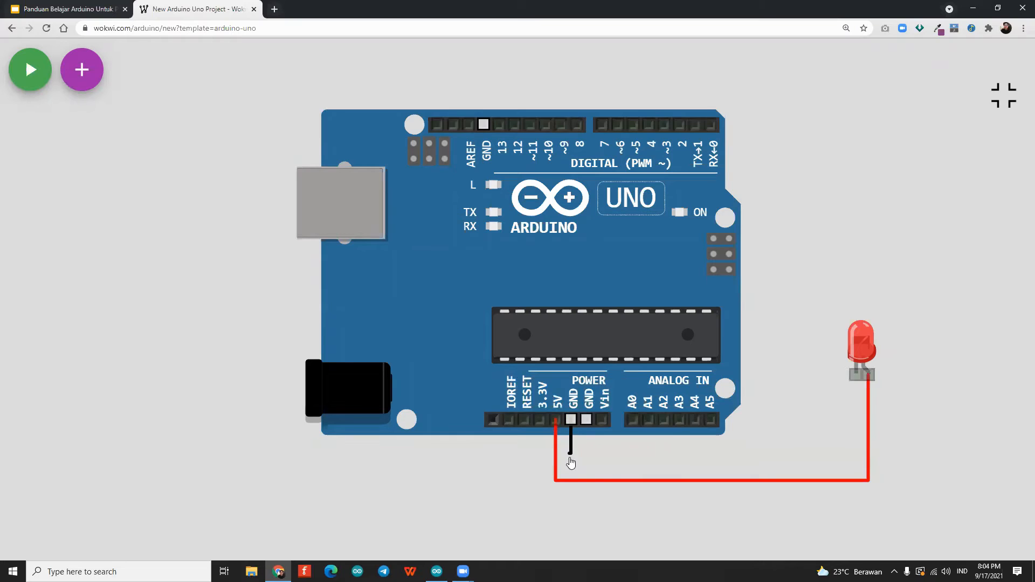
left_click(855, 463)
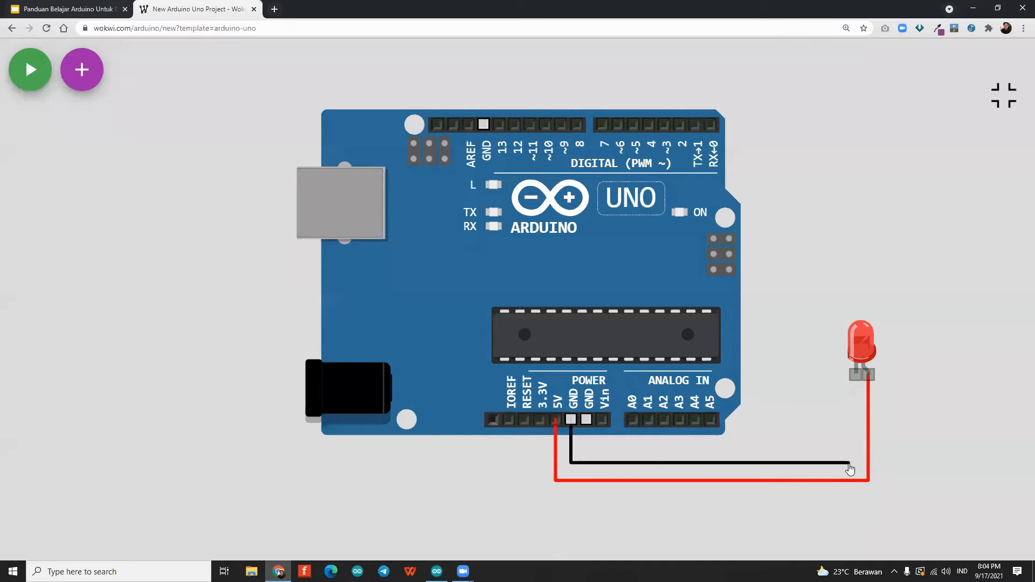
left_click(855, 375)
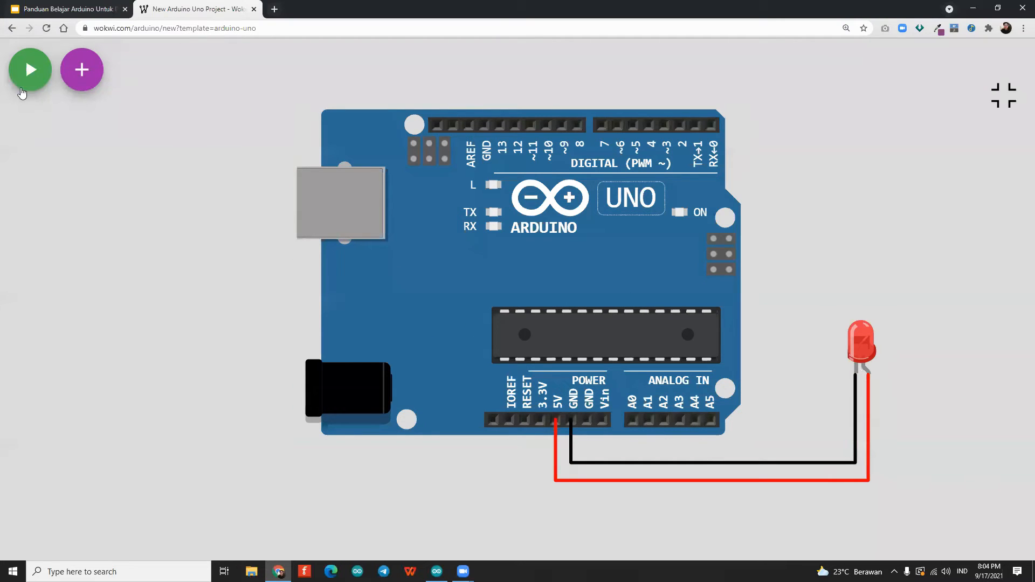
Run the simulation to test the directly wired LED, and stop it after checking.
left_click(27, 79)
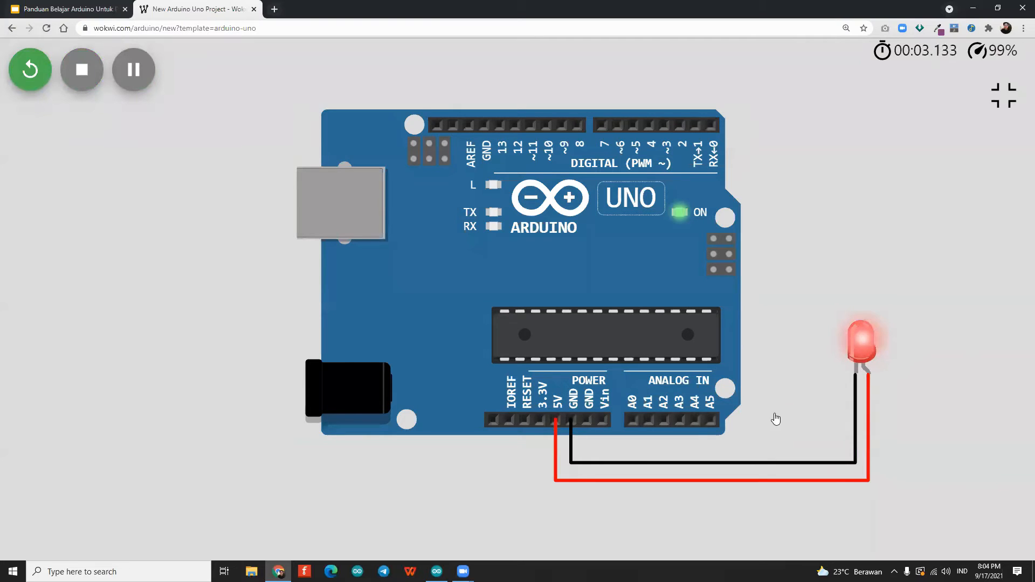
left_click(82, 70)
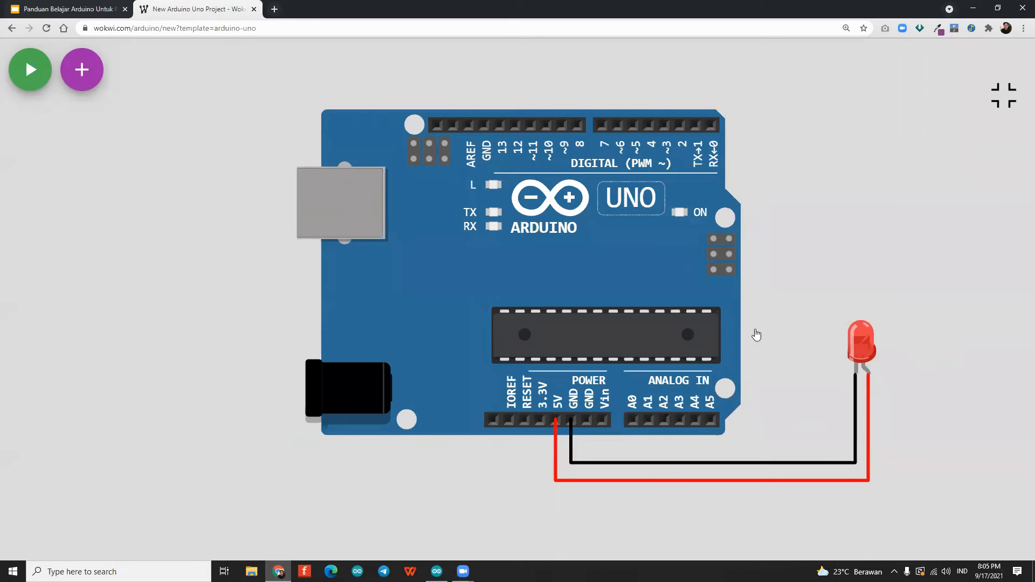
Delete the black ground wire and add a resistor, placed horizontally between the board and the LED above the red wire.
key("Delete")
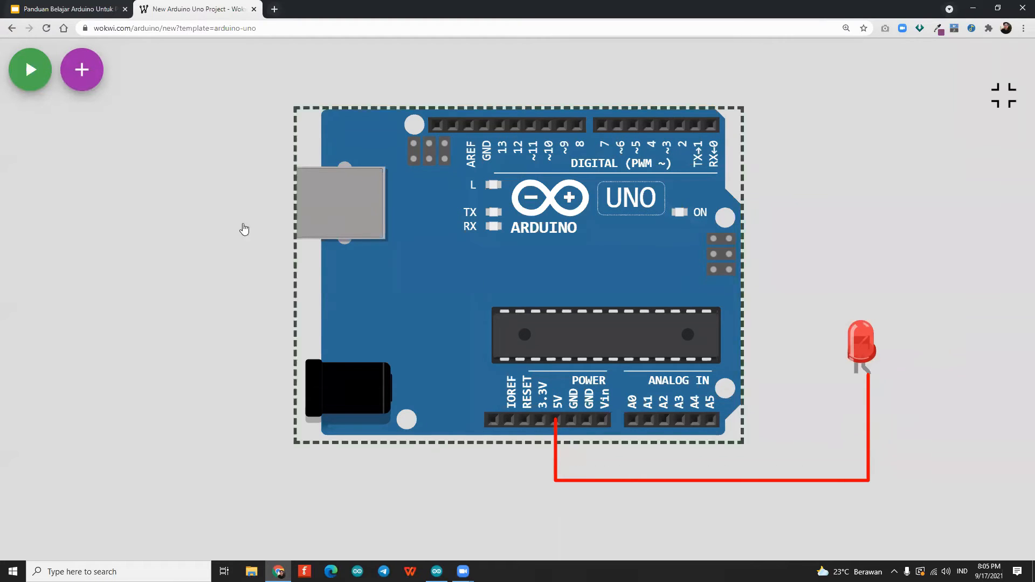
left_click(80, 75)
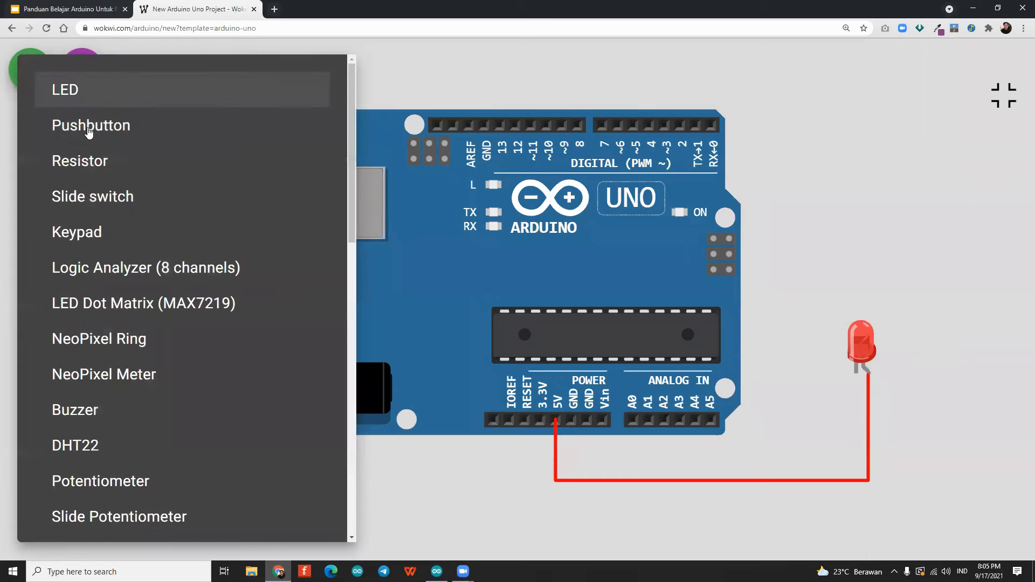
left_click(76, 173)
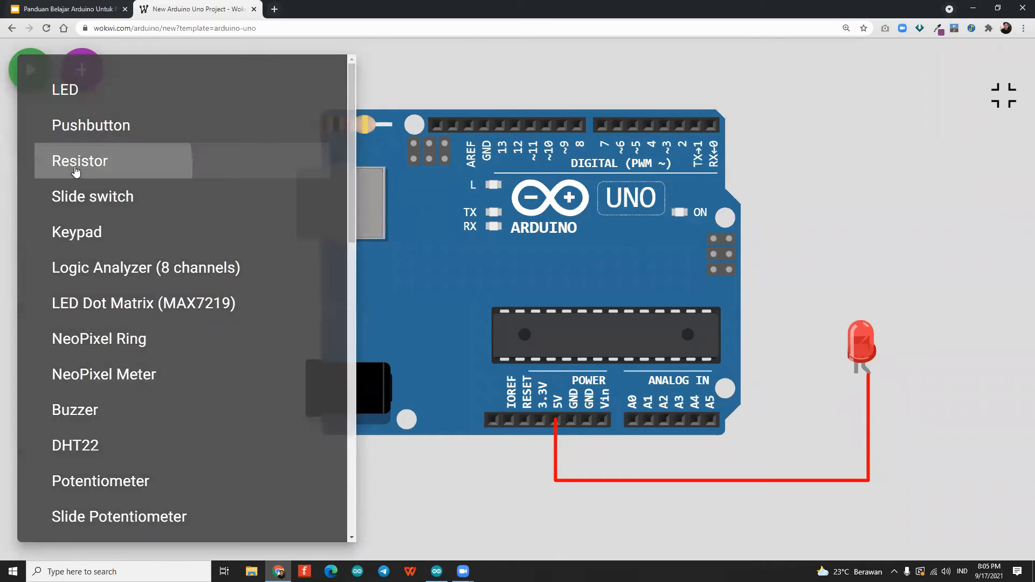
left_click_drag(342, 132, 789, 453)
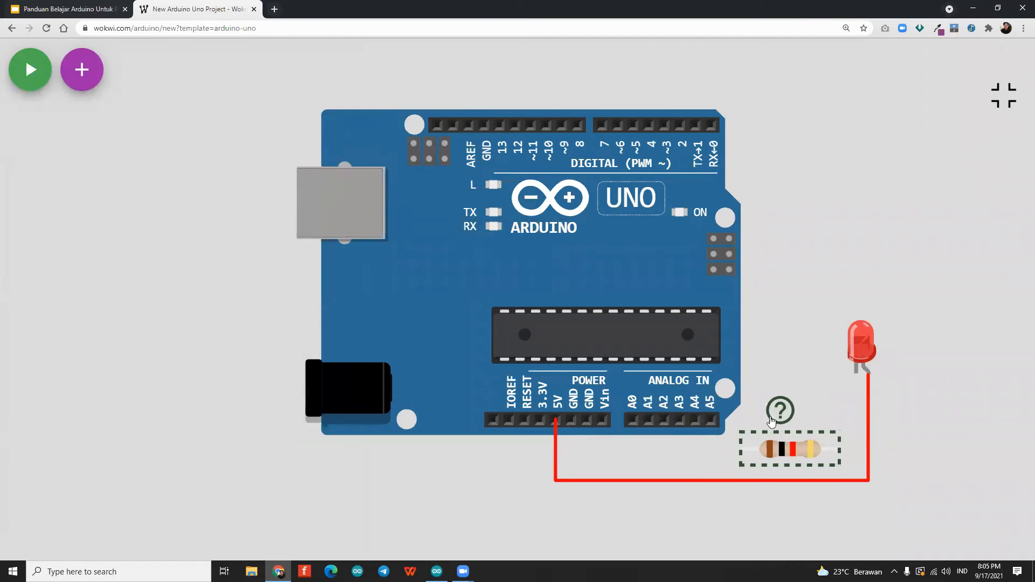
Wire the board's GND.2 pin to the resistor's left end, and the resistor's right end to the LED's straight left leg (cathode).
left_click(794, 420)
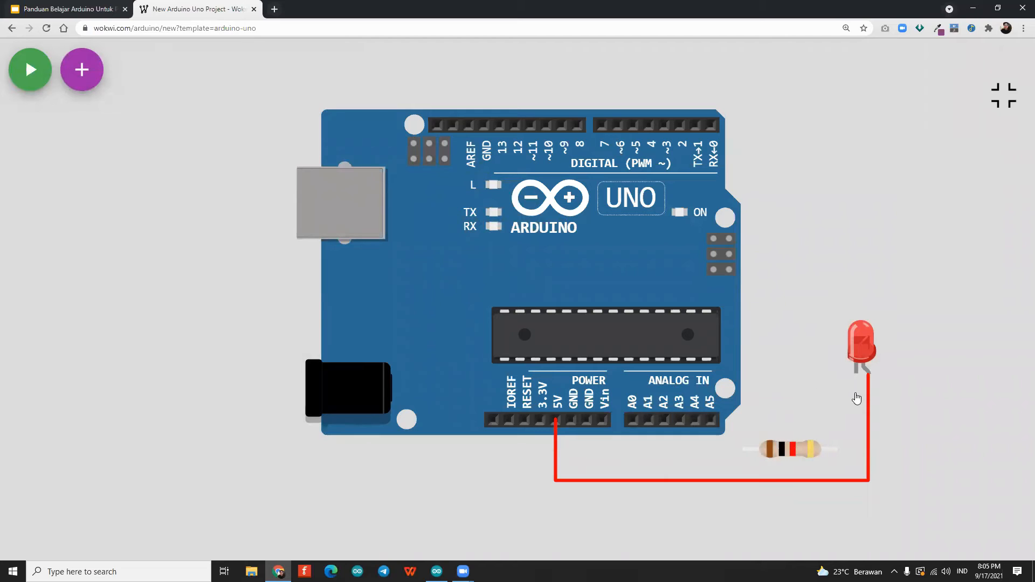
left_click(581, 432)
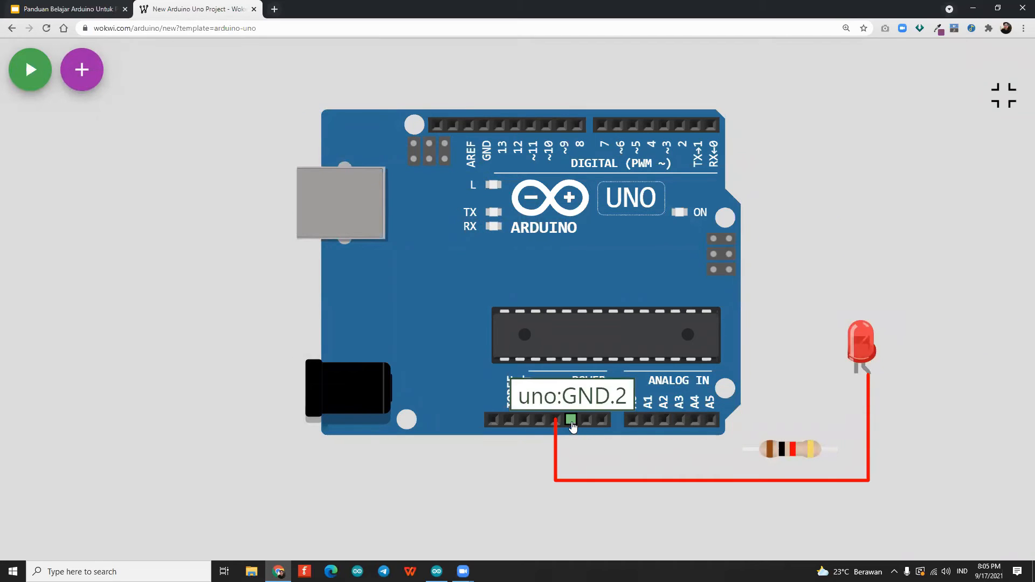
left_click(571, 420)
left_click(741, 451)
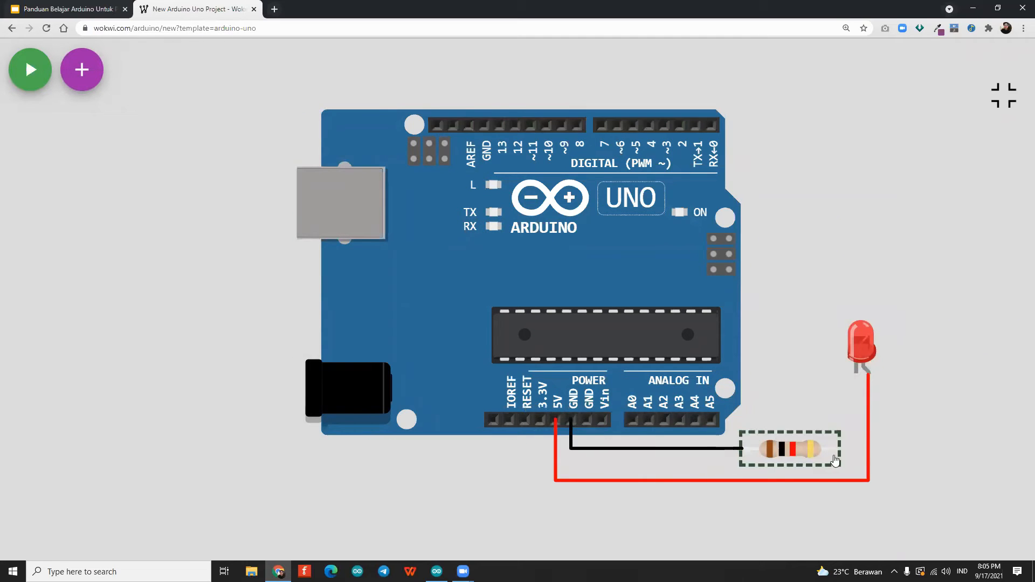
left_click(850, 441)
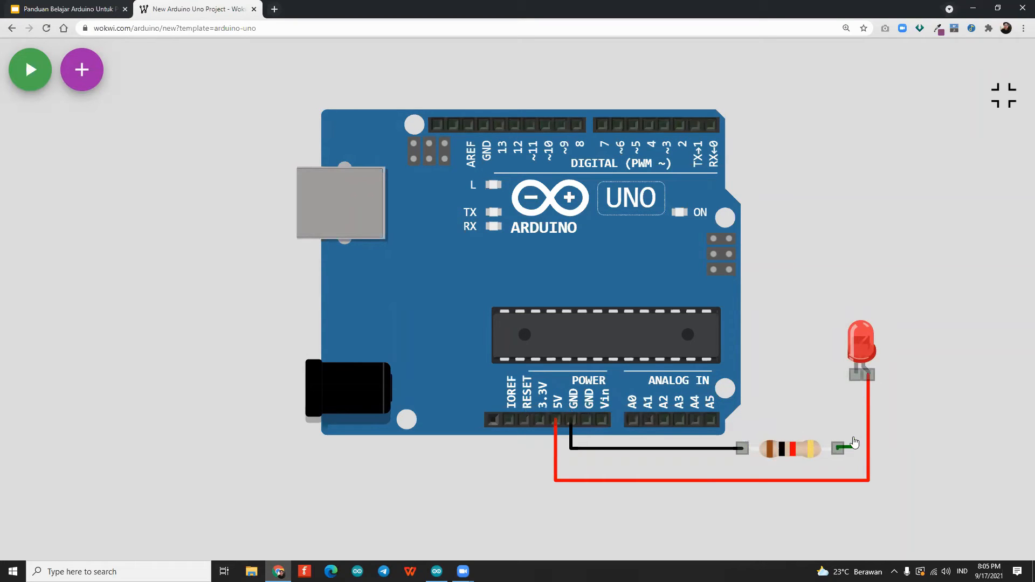
left_click(856, 373)
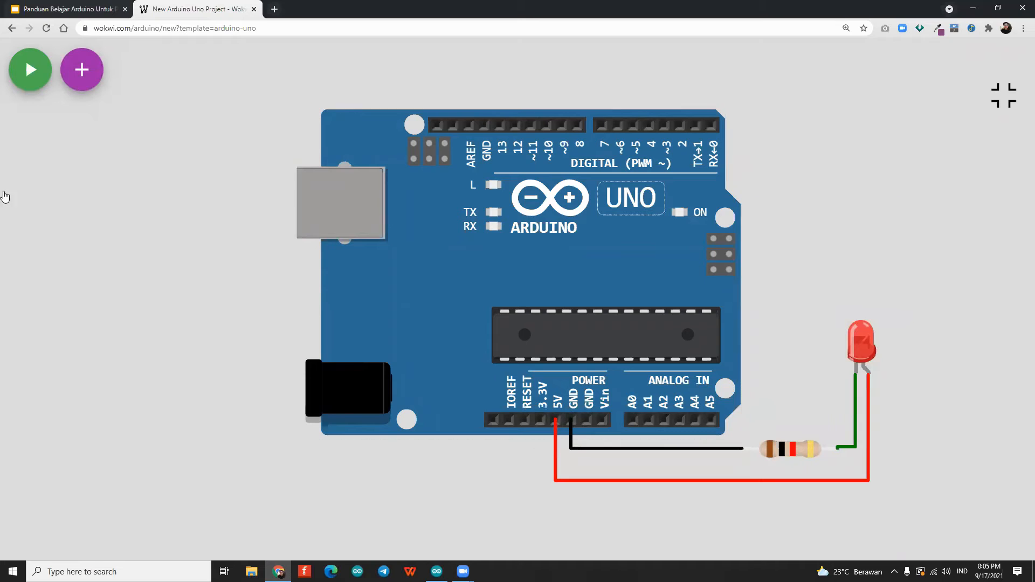
Run the simulation to test the LED circuit with the resistor, restart it once, and stop it after checking.
left_click(30, 69)
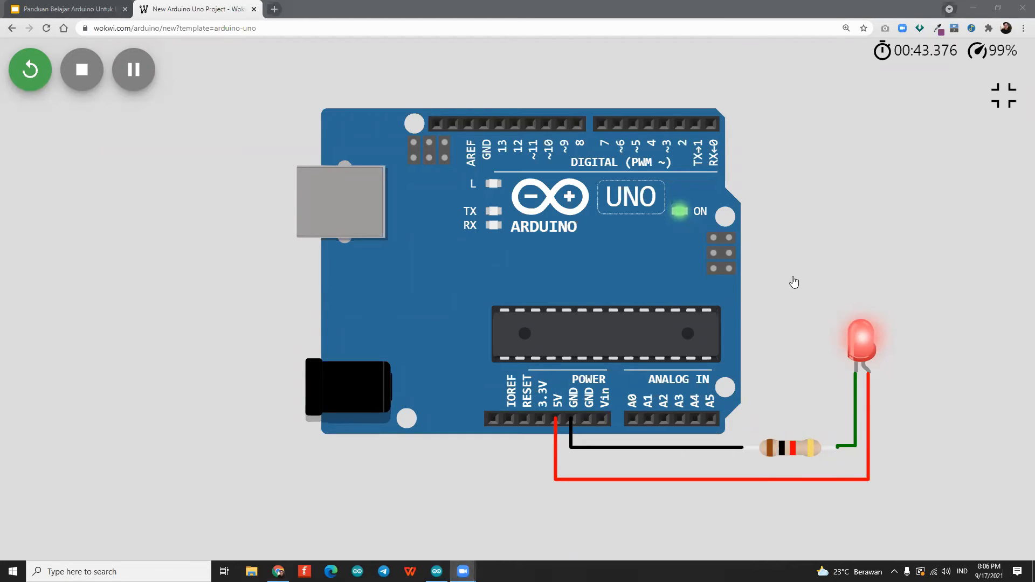
left_click(798, 250)
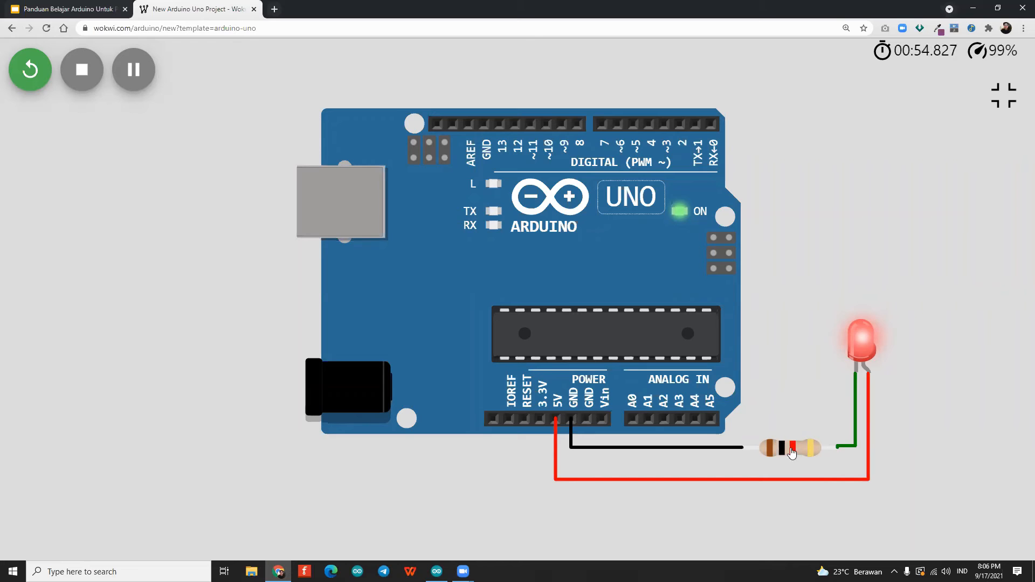
left_click(754, 51)
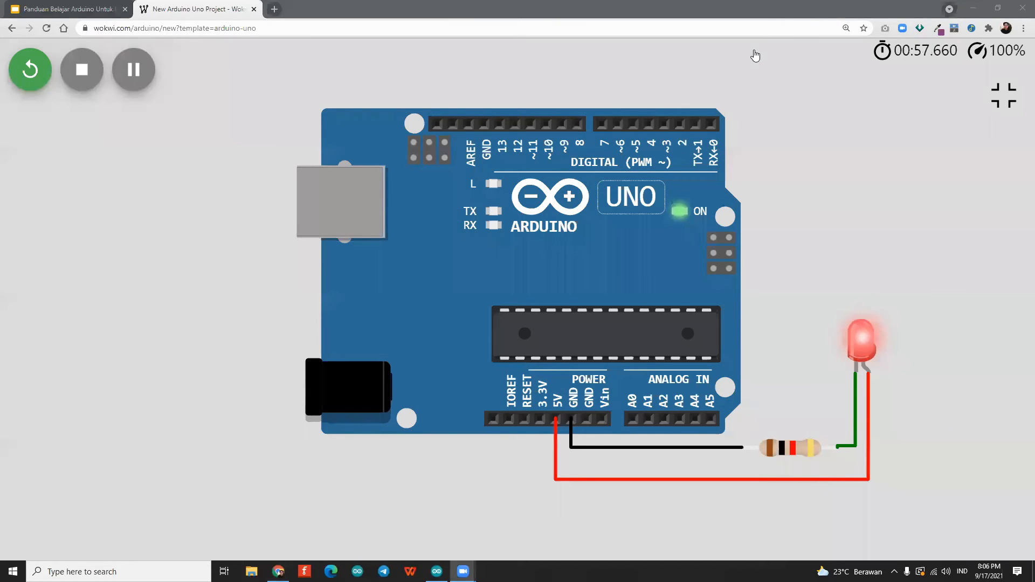
left_click(825, 277)
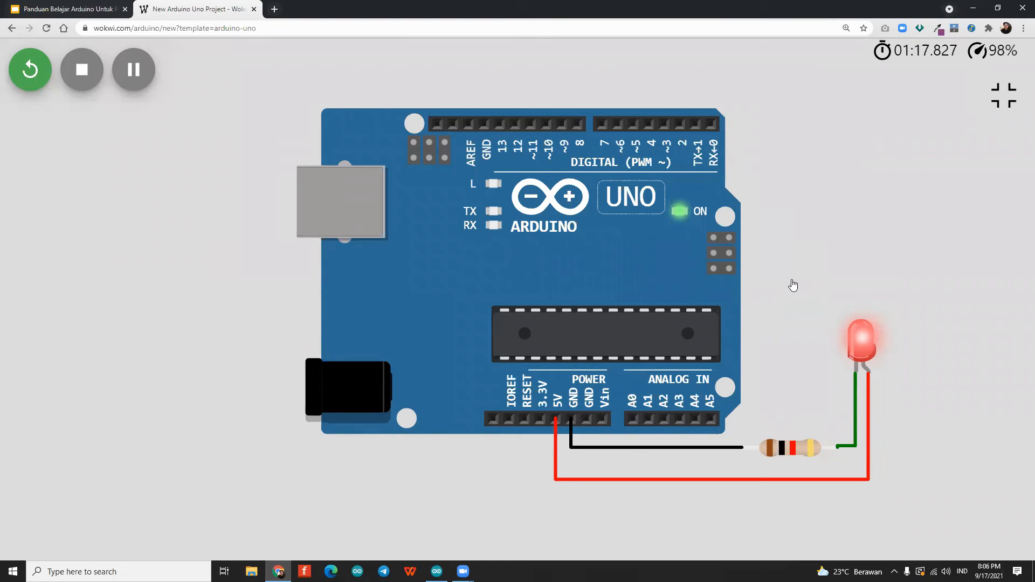
key("alt+Tab")
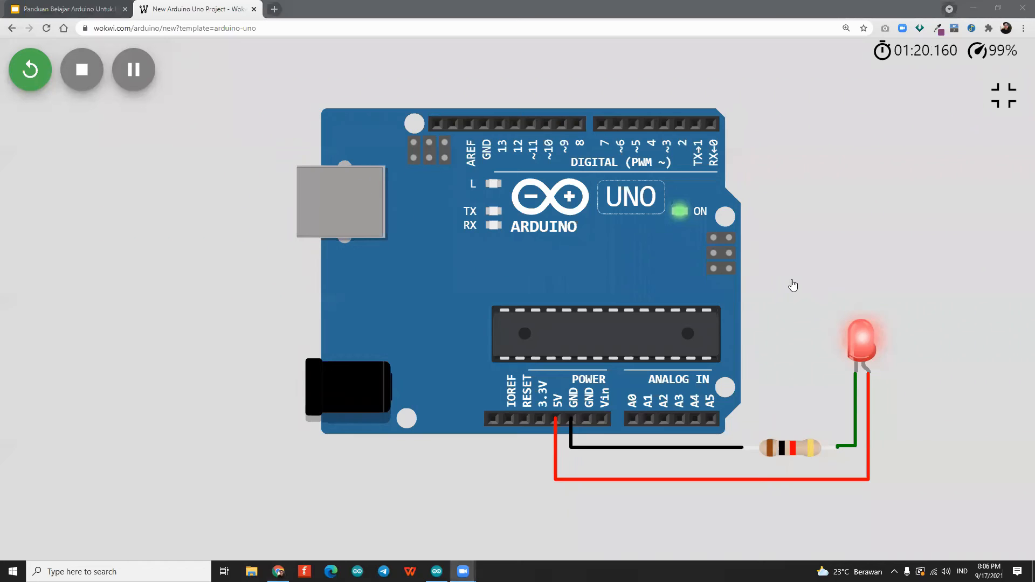
left_click(793, 284)
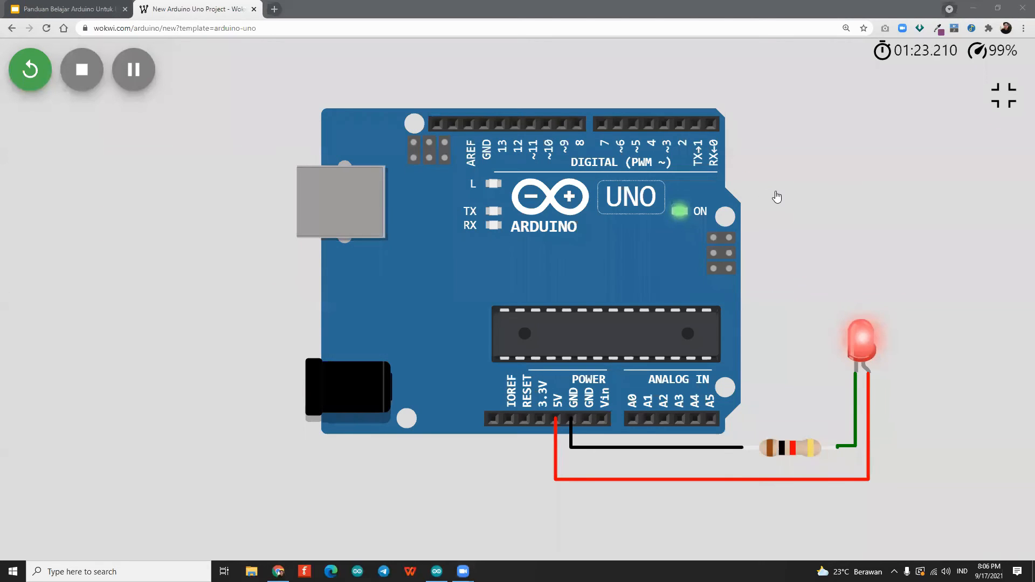
left_click(30, 70)
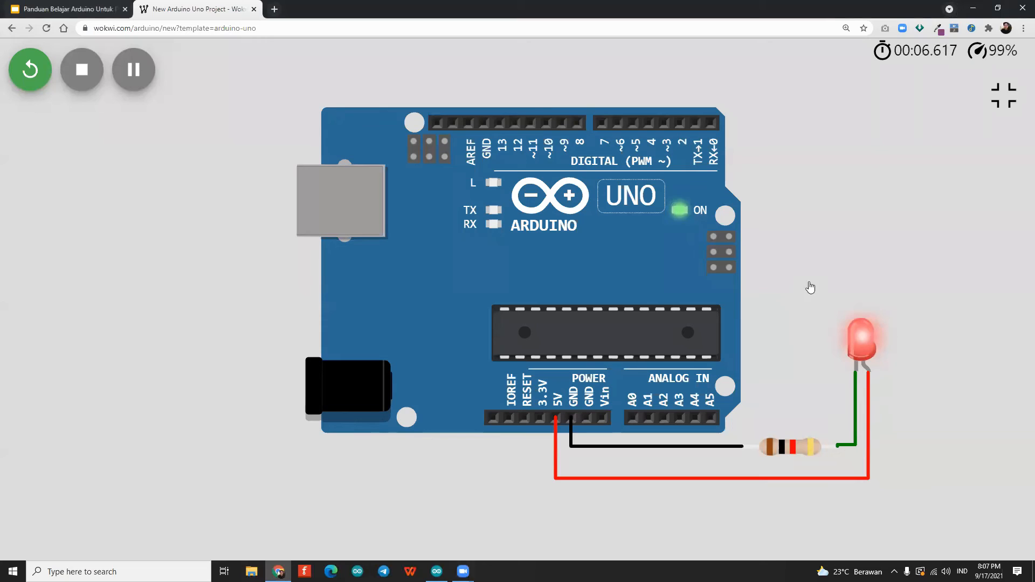
left_click(82, 70)
left_click(860, 340)
left_click(873, 396)
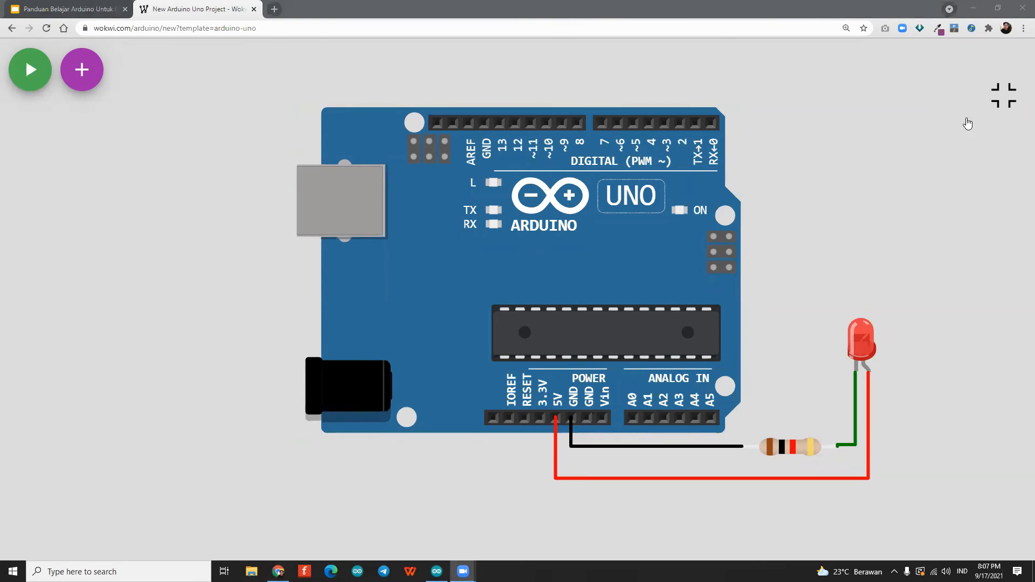
Leave the full-screen simulation view and shift the Arduino board up and to the left, farther from the LED.
left_click(1000, 98)
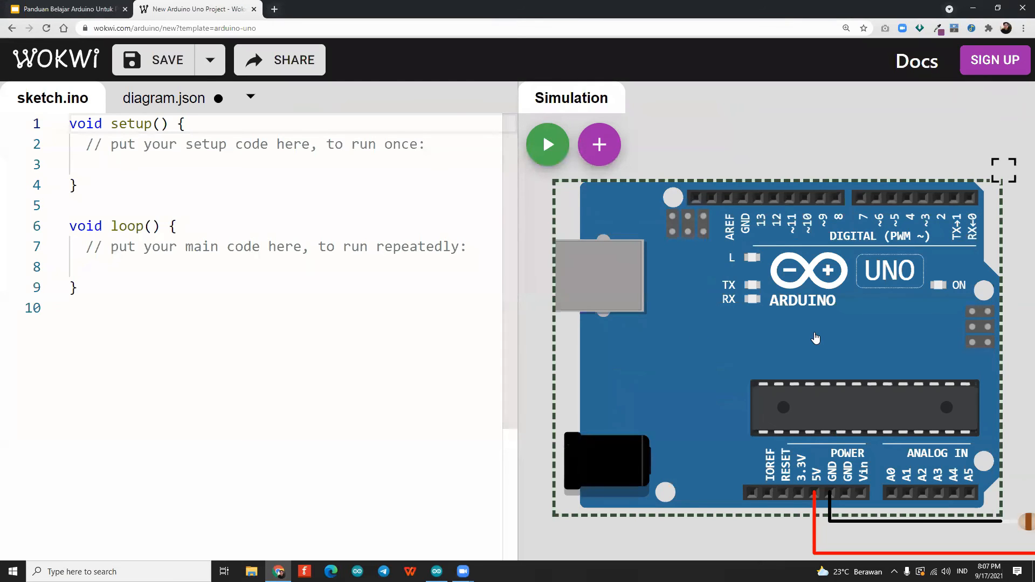
left_click_drag(816, 340, 763, 295)
left_click_drag(968, 380, 689, 356)
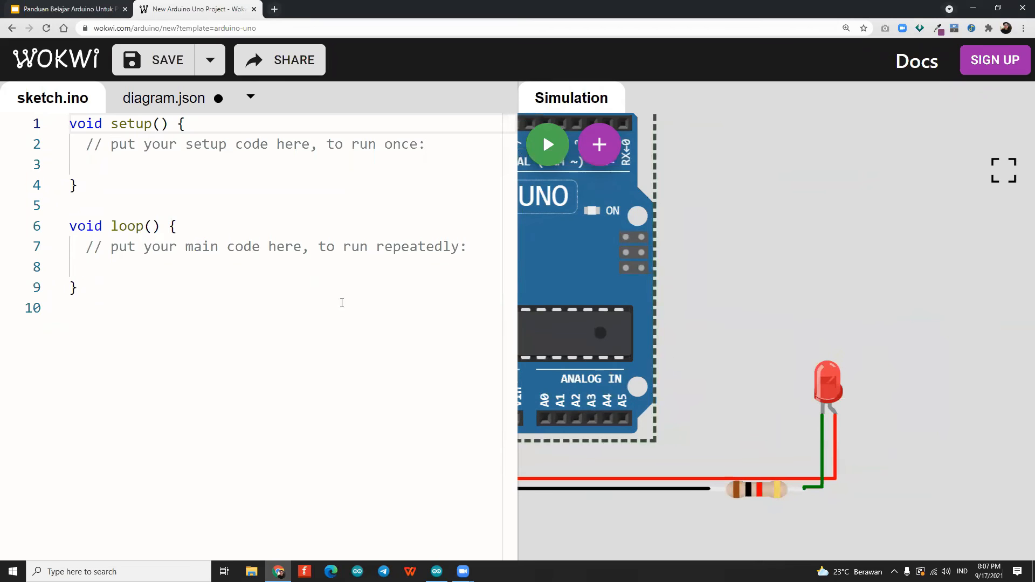
Open diagram.json to edit the circuit's definition as code.
left_click(171, 101)
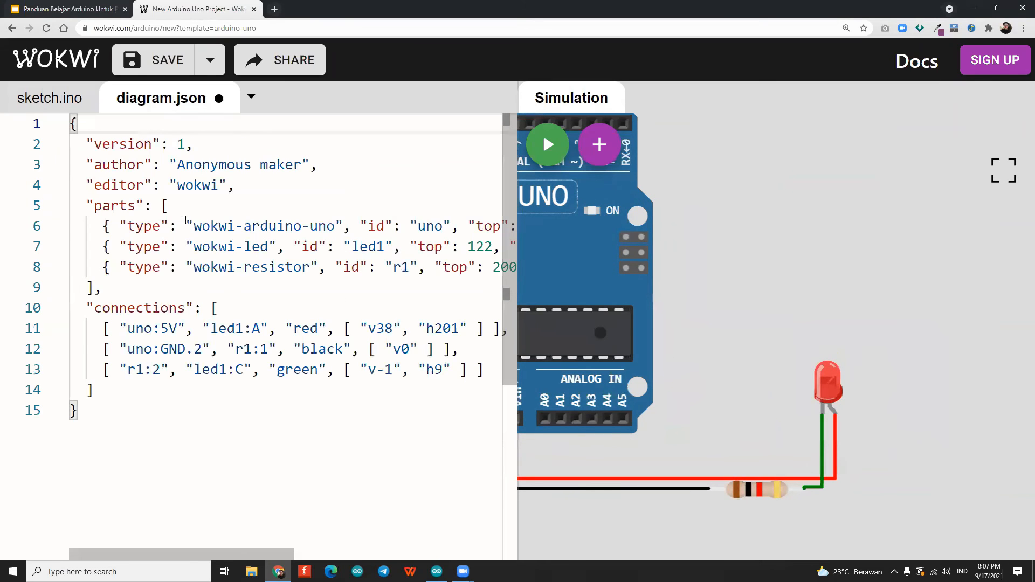
left_click(303, 290)
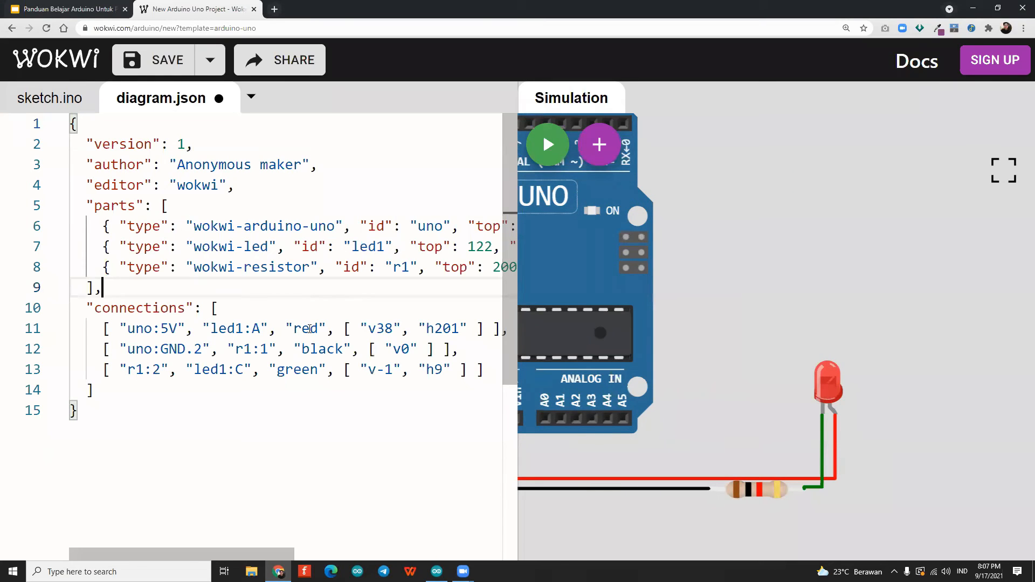
Try green as the wire color of the uno:5V to led1:A connection, and restore it to red.
left_click_drag(295, 328, 318, 333)
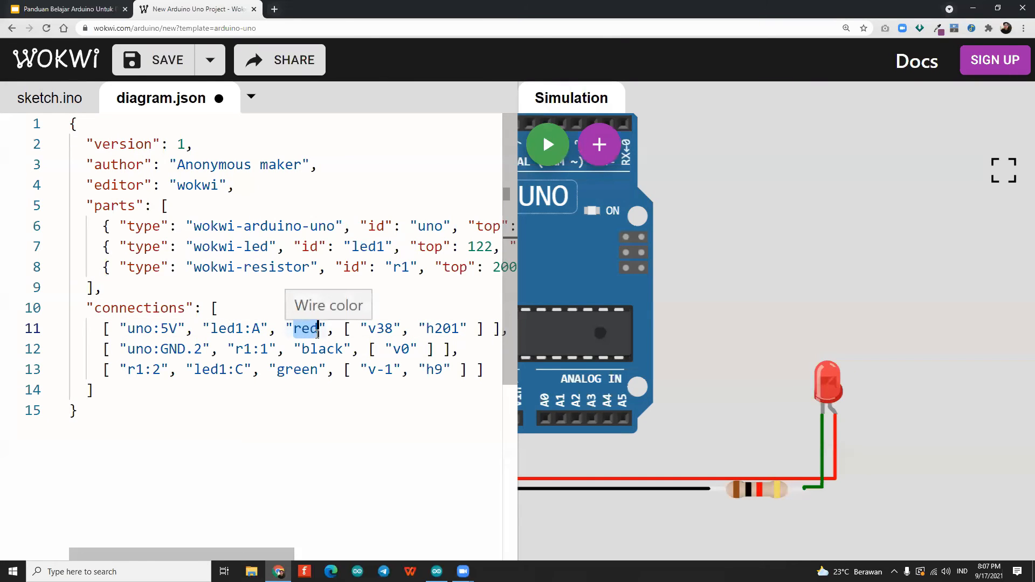
key("BackSpace")
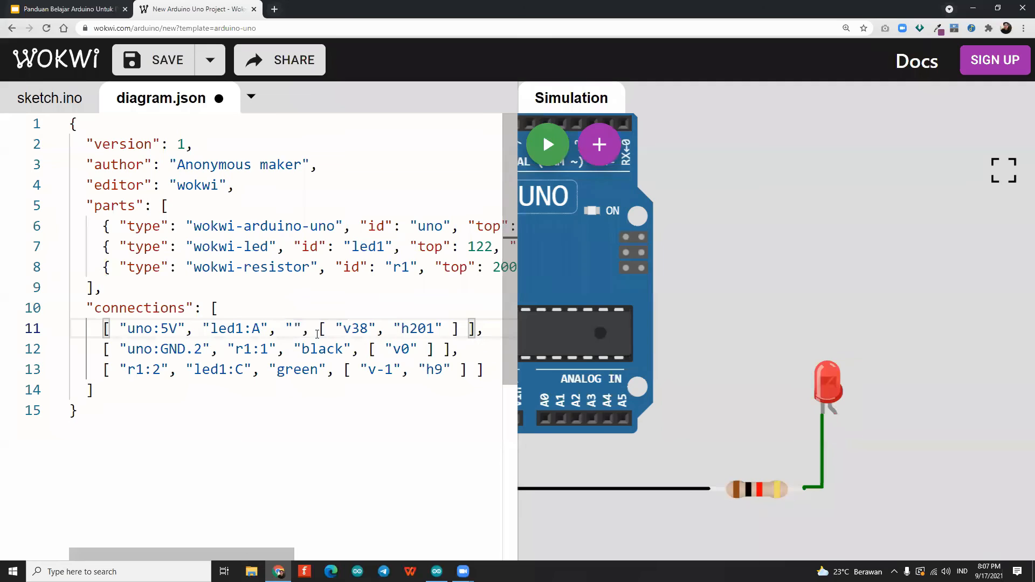
type("g")
type("reen")
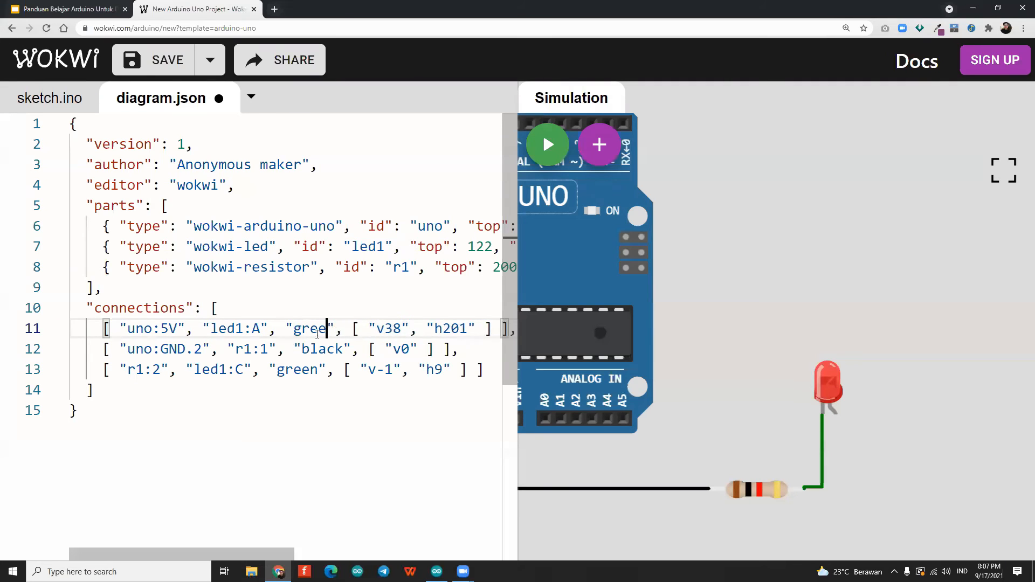
key("BackSpace")
key("BackSpace")
key("BackSpace")
key("BackSpace")
key("BackSpace")
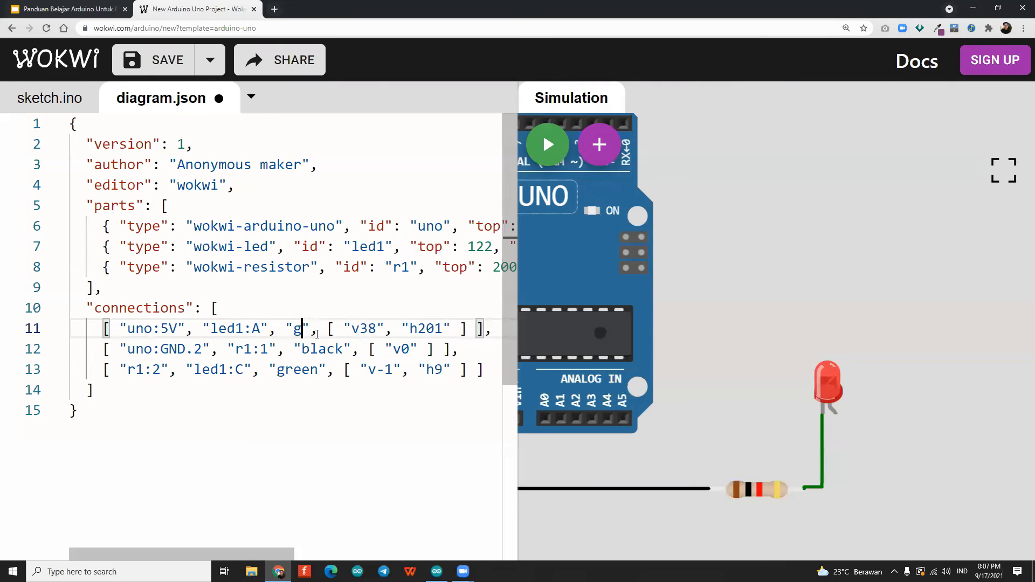
type("red")
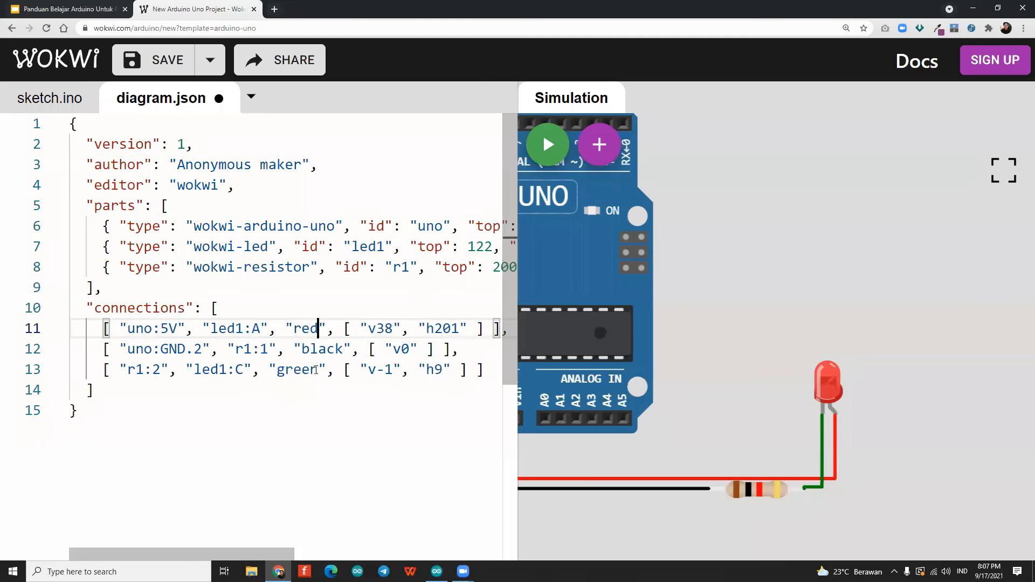
Set the color attribute of led1 in the parts list to green.
left_click(286, 269)
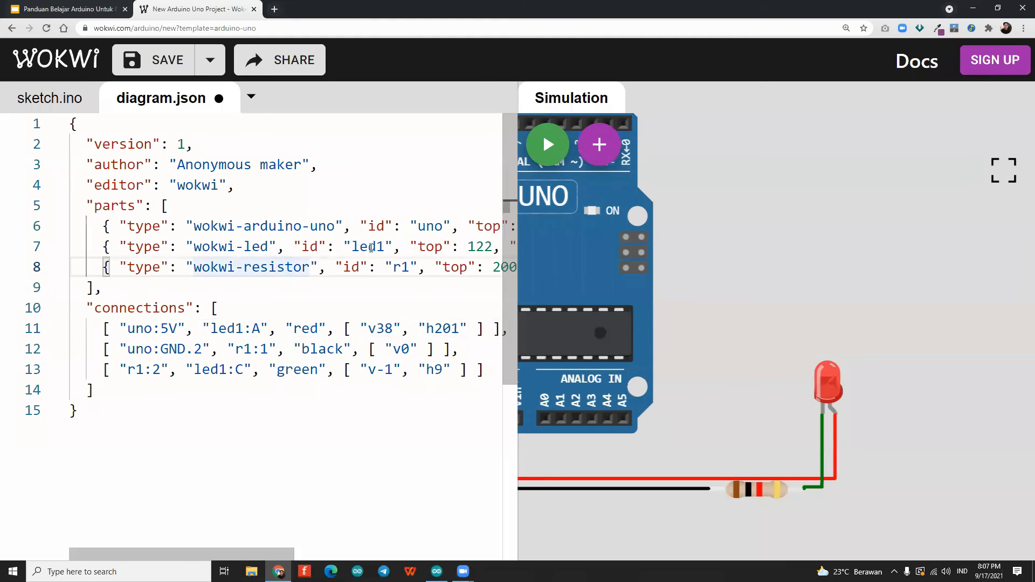
left_click_drag(240, 550, 479, 554)
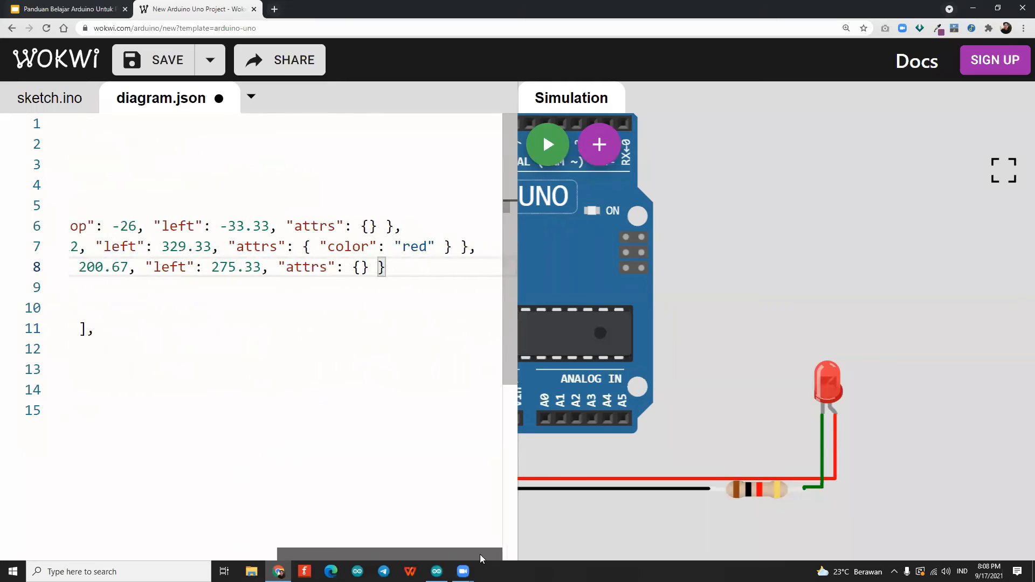
left_click(426, 247)
key("BackSpace")
key("BackSpace")
key("BackSpace")
type("green")
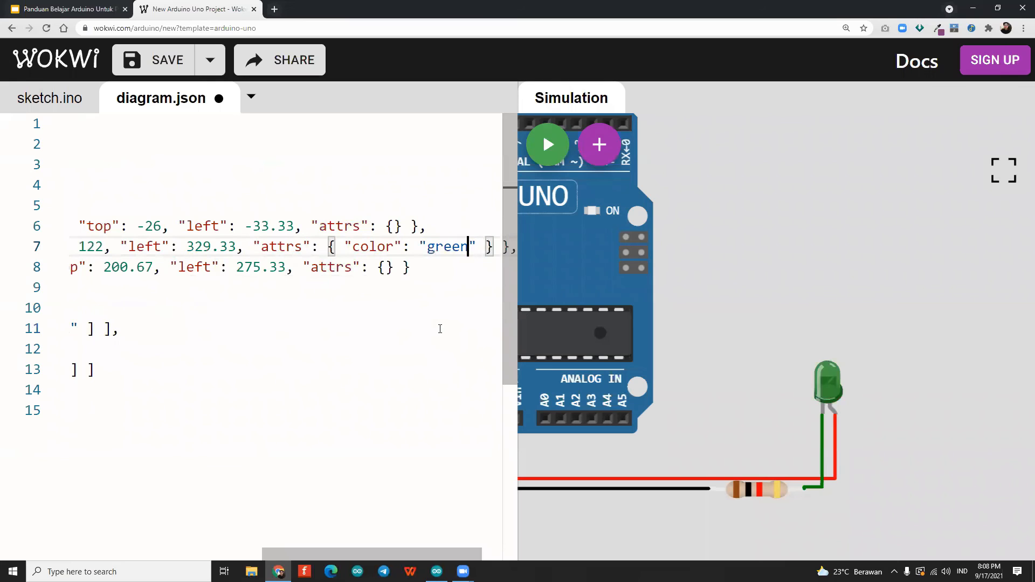
Change the color attribute of led1 to yellow and check the LED in the diagram.
key("BackSpace")
key("BackSpace")
key("BackSpace")
key("BackSpace")
key("BackSpace")
type("yelllo")
key("BackSpace")
key("BackSpace")
key("BackSpace")
type("low")
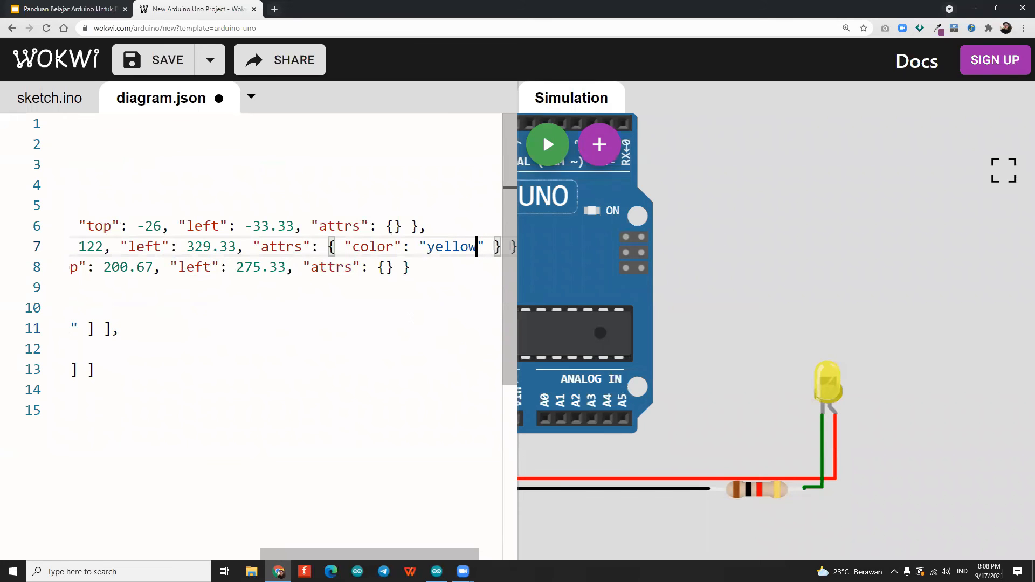
scroll(782, 265, "up", 2)
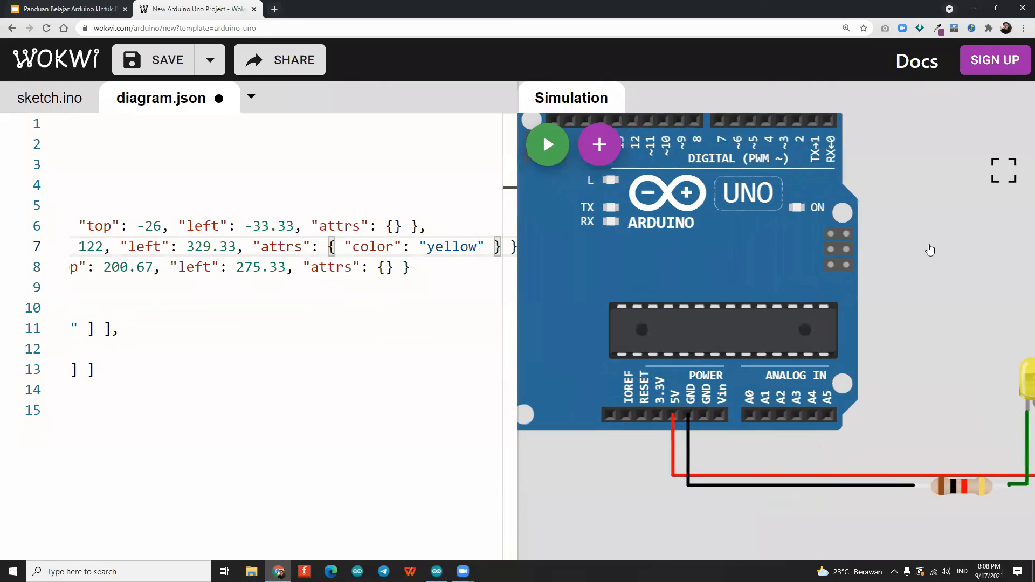
scroll(927, 278, "down", 2)
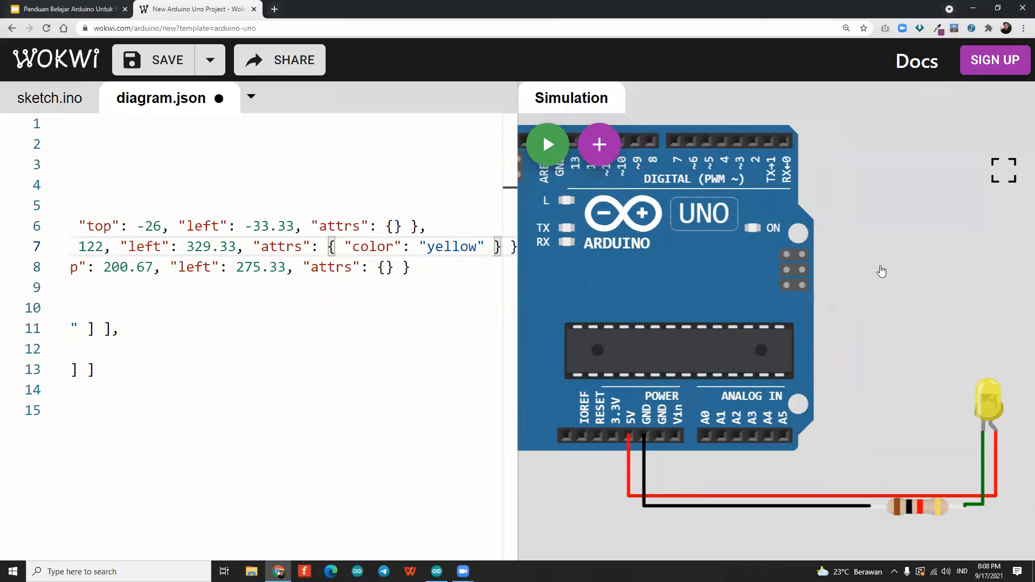
Select and copy all of the code in diagram.json.
left_click(229, 318)
key("ctrl+a")
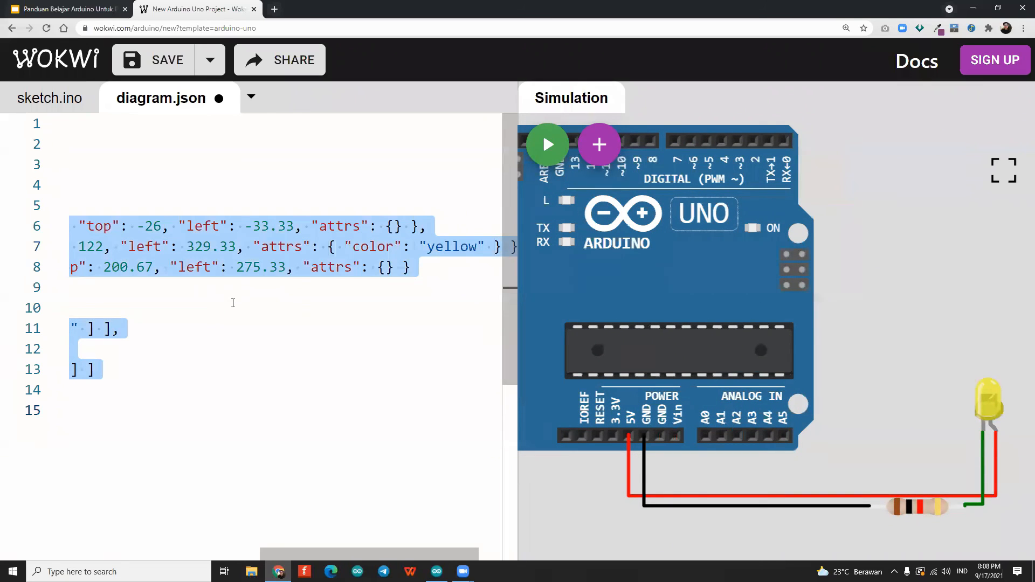
left_click(521, 86)
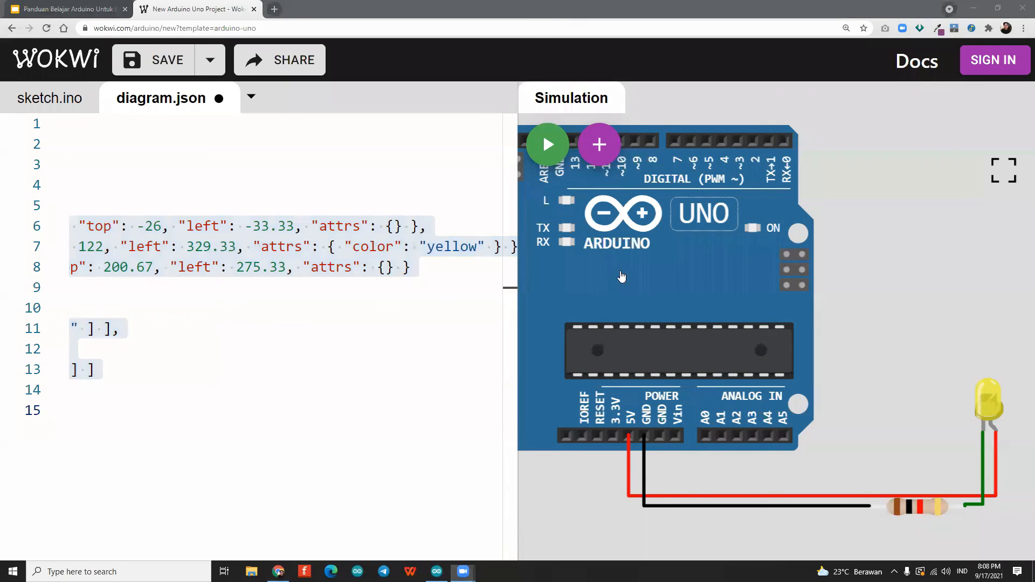
scroll(622, 276, "down", 1)
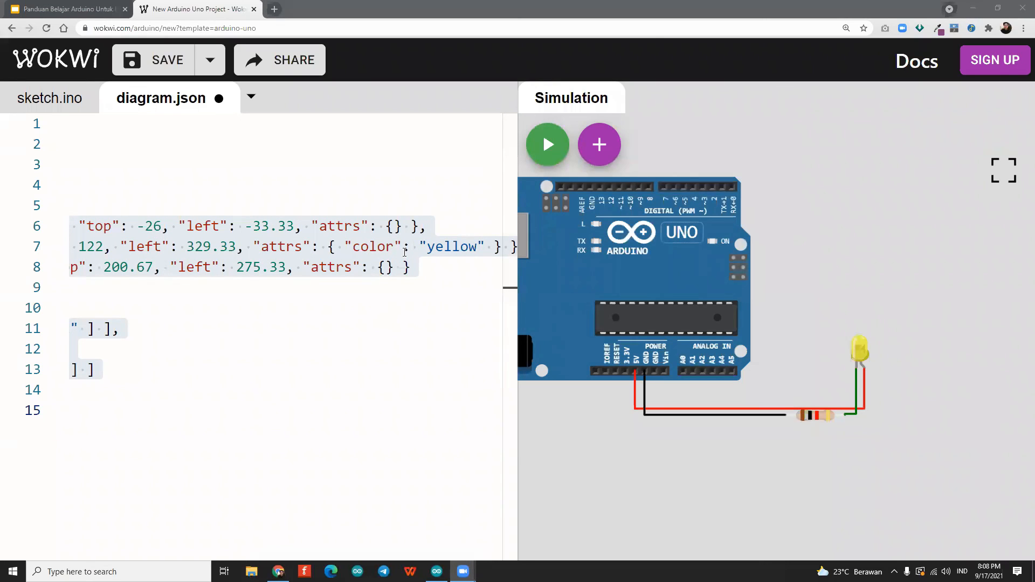
Clear the whole diagram.json file and paste the copied code back in.
left_click(171, 341)
key("ctrl+a")
key("Delete")
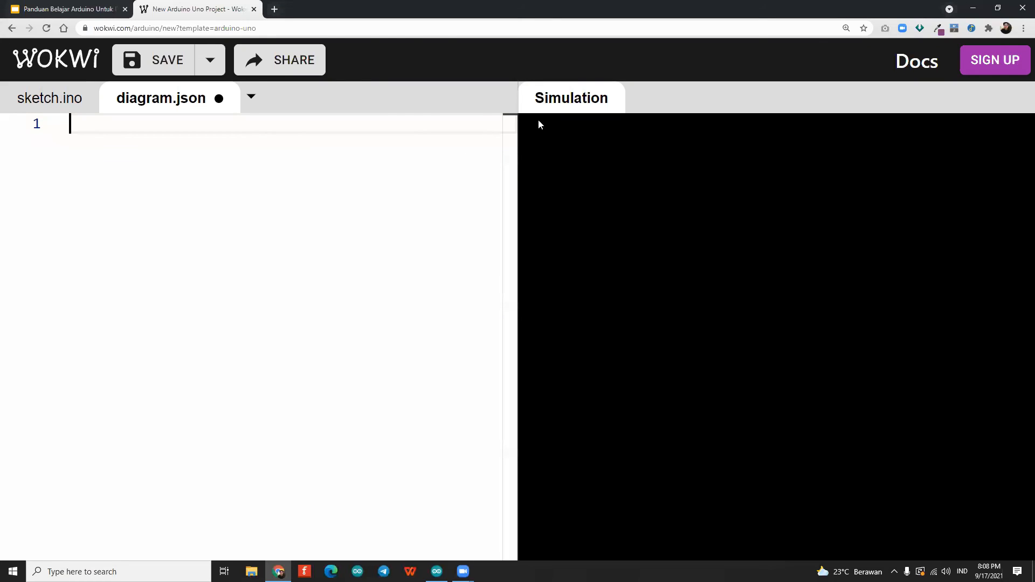
key("ctrl+v")
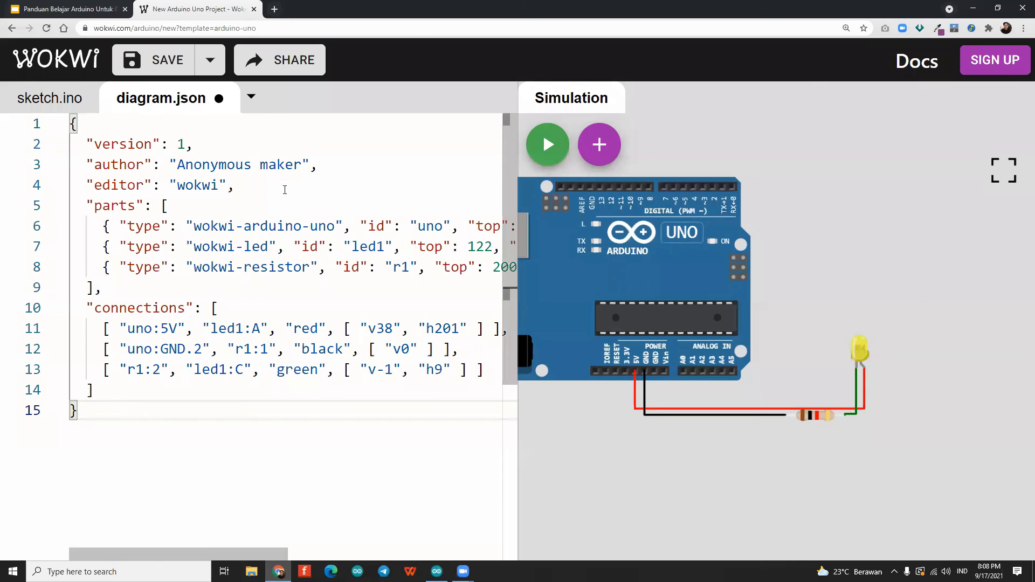
Delete the green wire between the resistor and the LED's cathode.
left_click(744, 248)
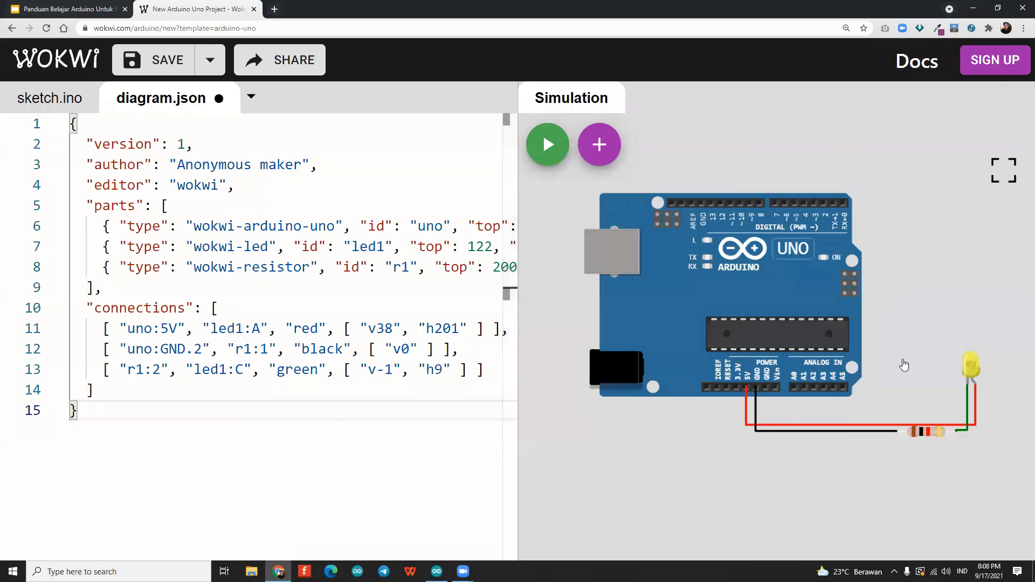
double_click(968, 420)
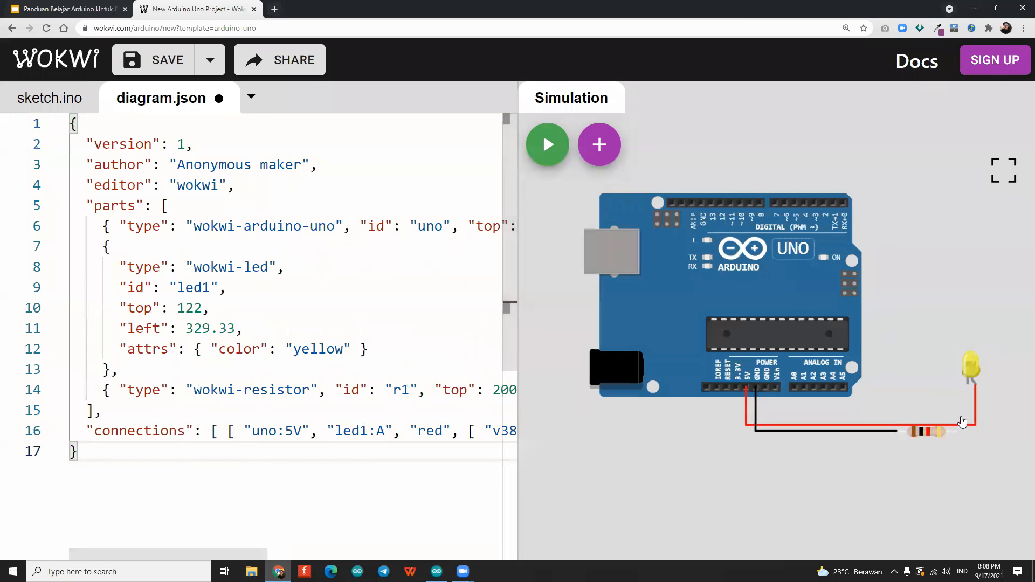
Wire the resistor's free end to the LED's cathode and locate the new connection in diagram.json.
left_click(957, 431)
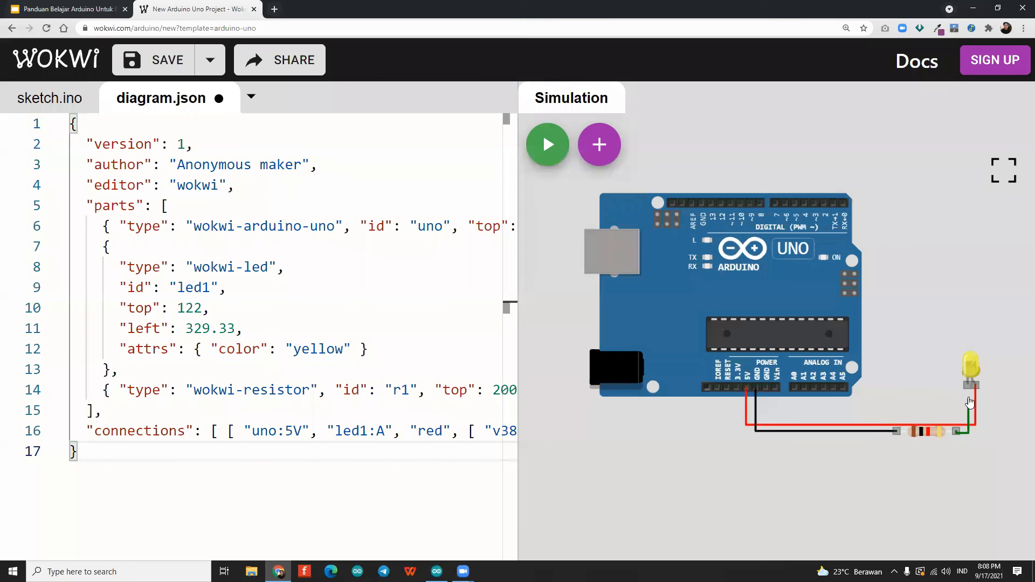
left_click(968, 393)
scroll(289, 459, "down", 2)
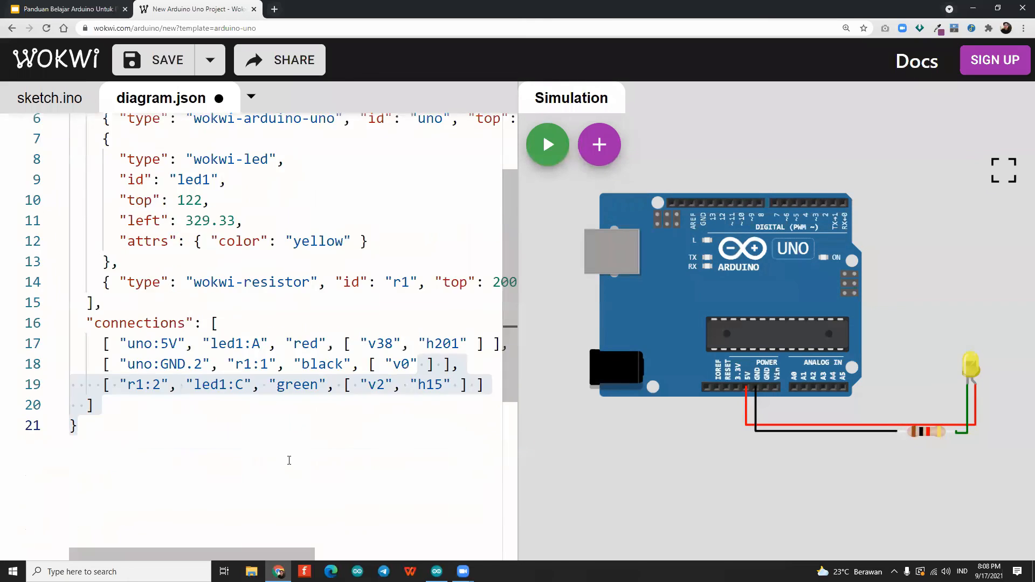
left_click_drag(317, 389, 316, 429)
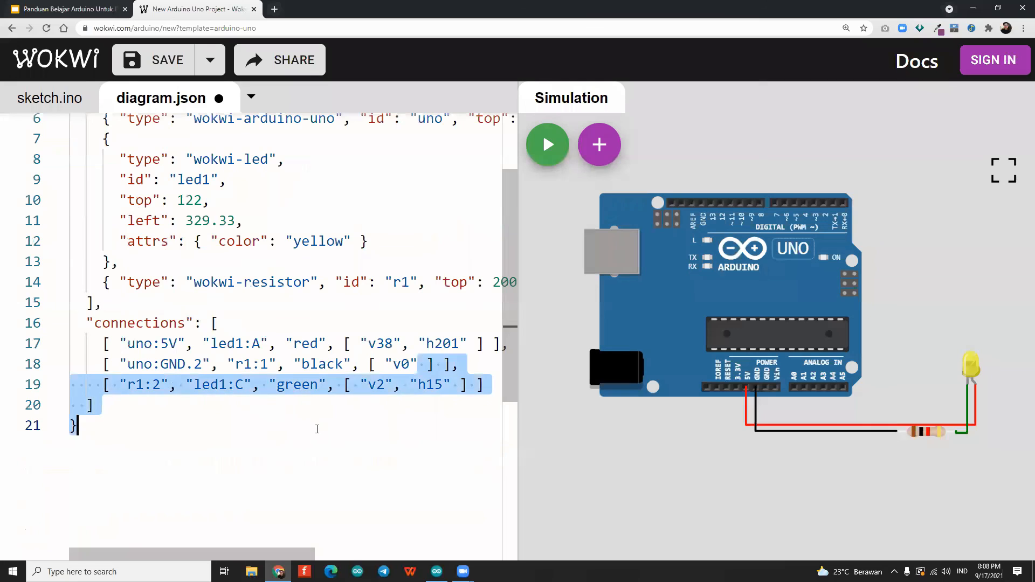
Change the wire color of the connection from r1:2 to led1:C to black in diagram.json.
left_click(317, 387)
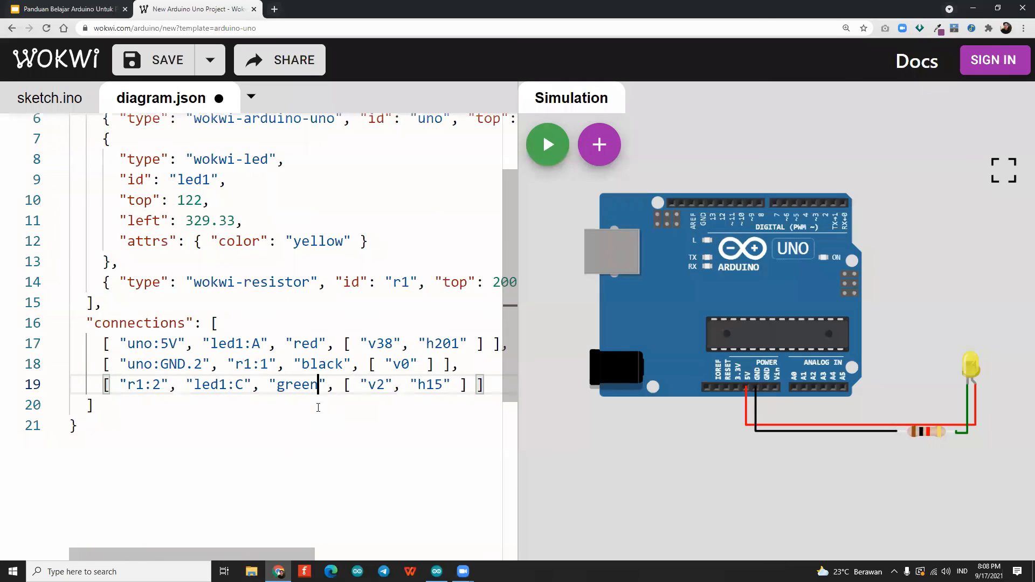
key("BackSpace")
key("BackSpace")
key("BackSpace")
key("BackSpace")
key("BackSpace")
type("black")
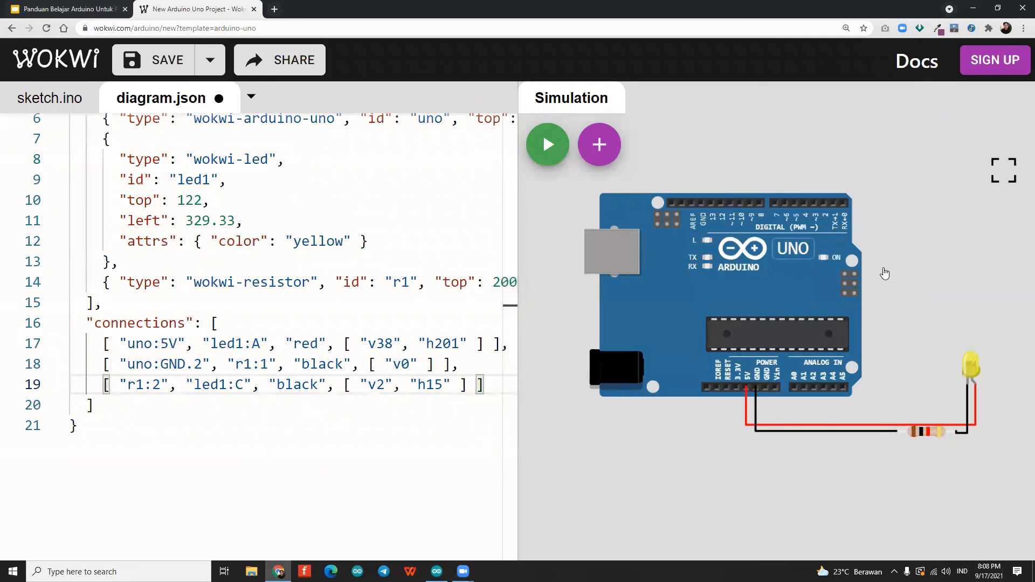
Set the color attribute of led1 to red in diagram.json and open the sketch.ino code.
scroll(337, 246, "up", 2)
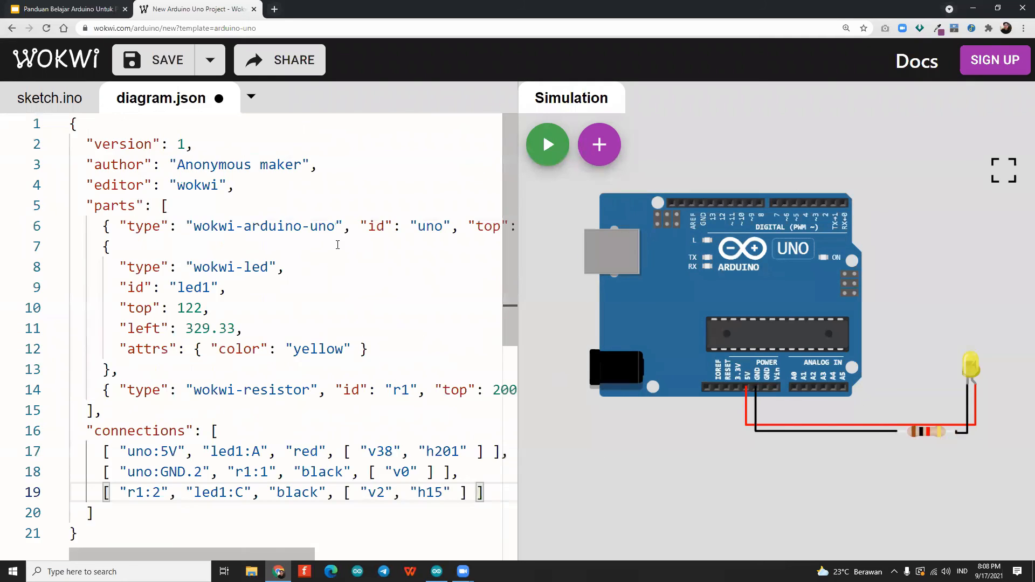
scroll(301, 287, "down", 6)
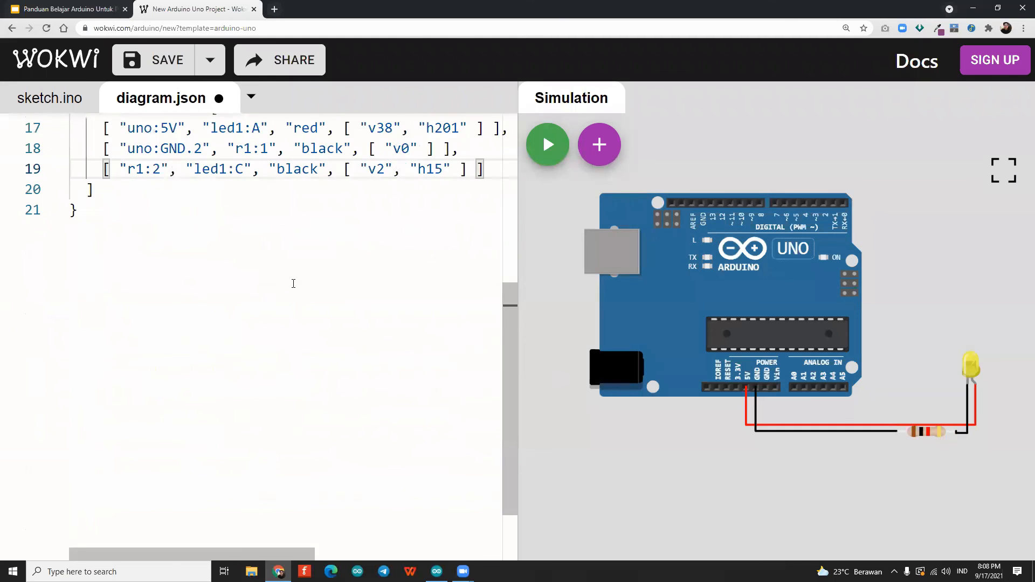
scroll(296, 286, "up", 5)
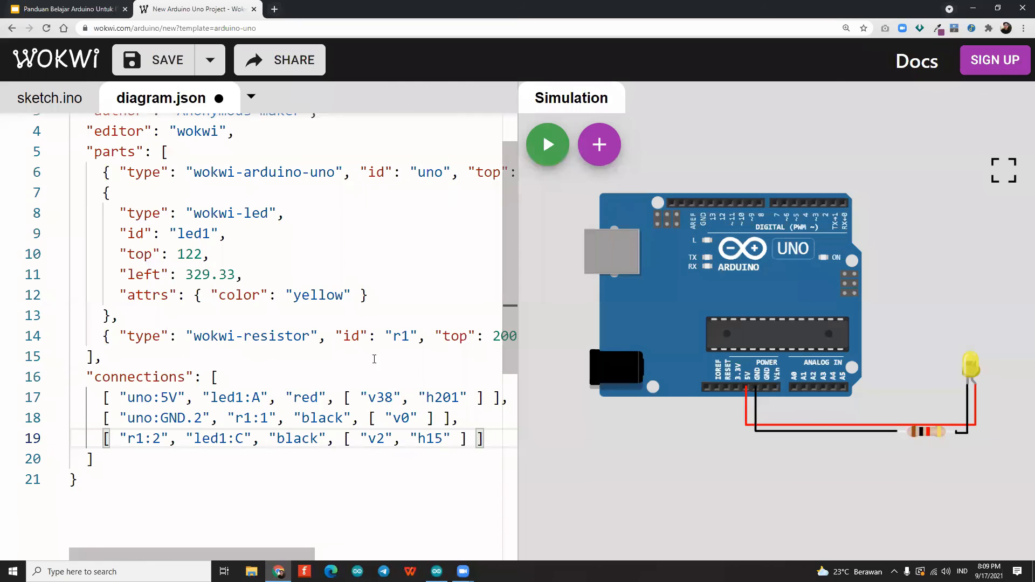
left_click_drag(271, 554, 474, 561)
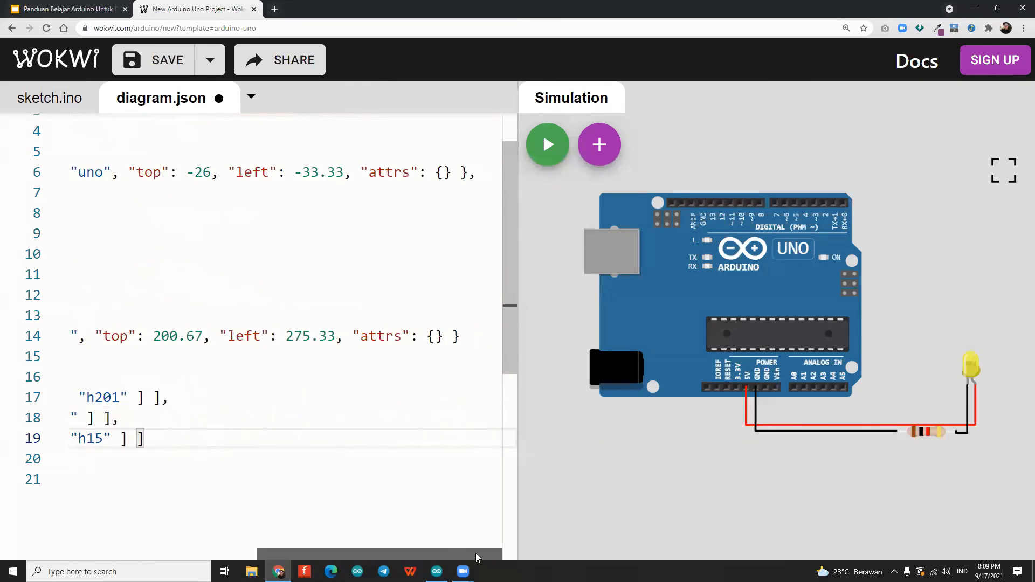
left_click_drag(392, 555, 301, 544)
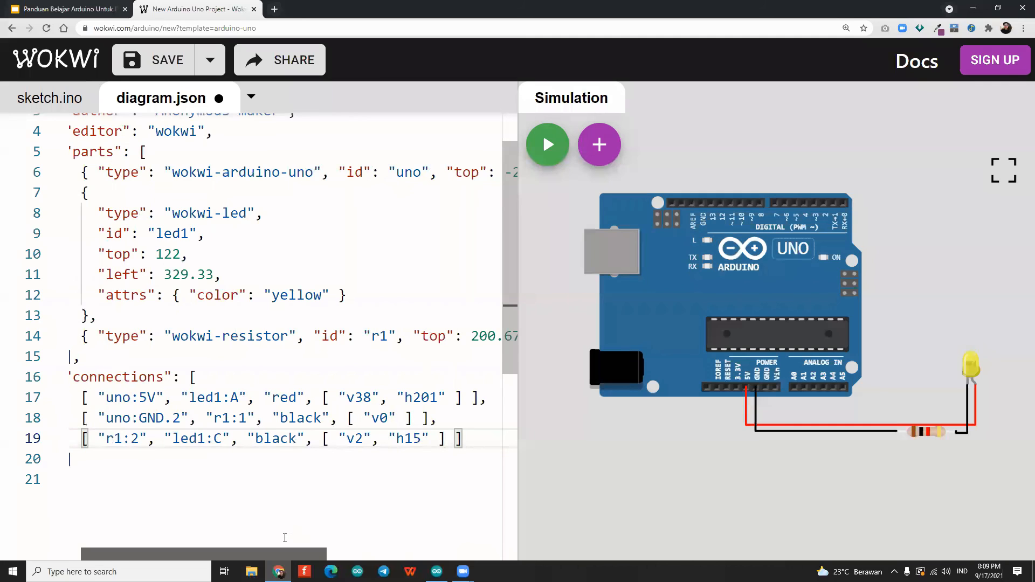
left_click(321, 296)
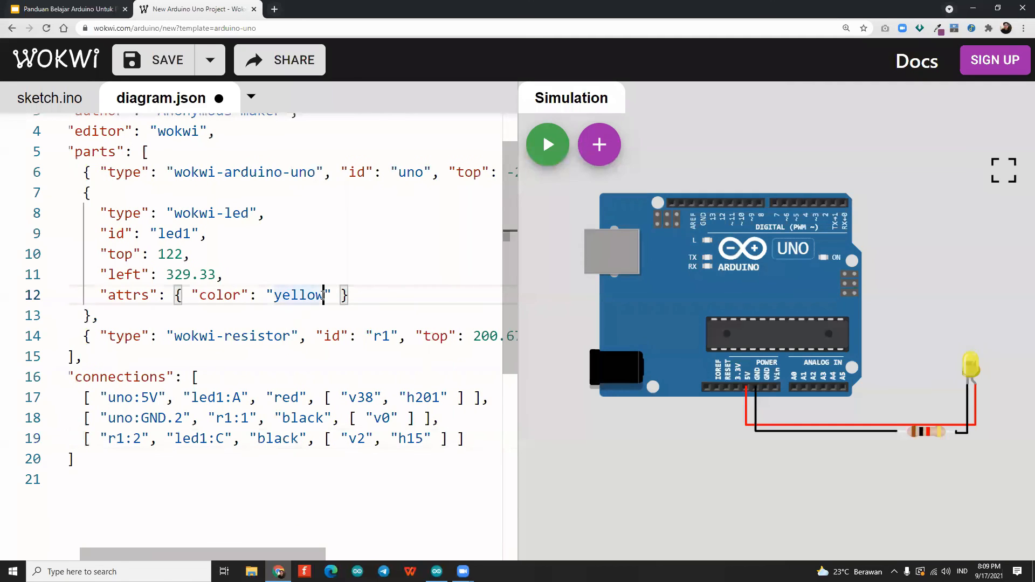
key("BackSpace")
key("BackSpace")
key("BackSpace")
key("BackSpace")
key("BackSpace")
key("BackSpace")
type("red")
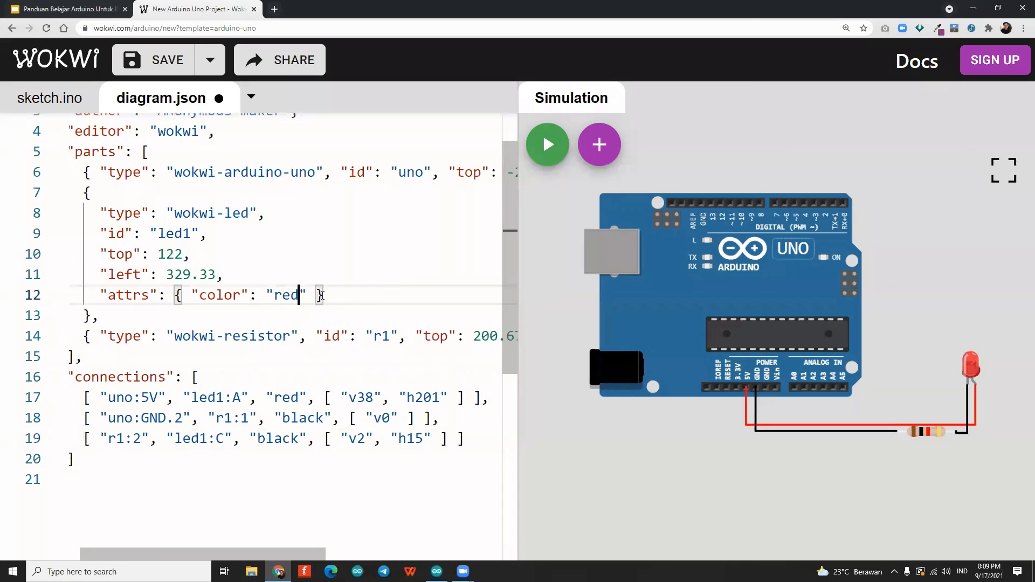
left_click(49, 97)
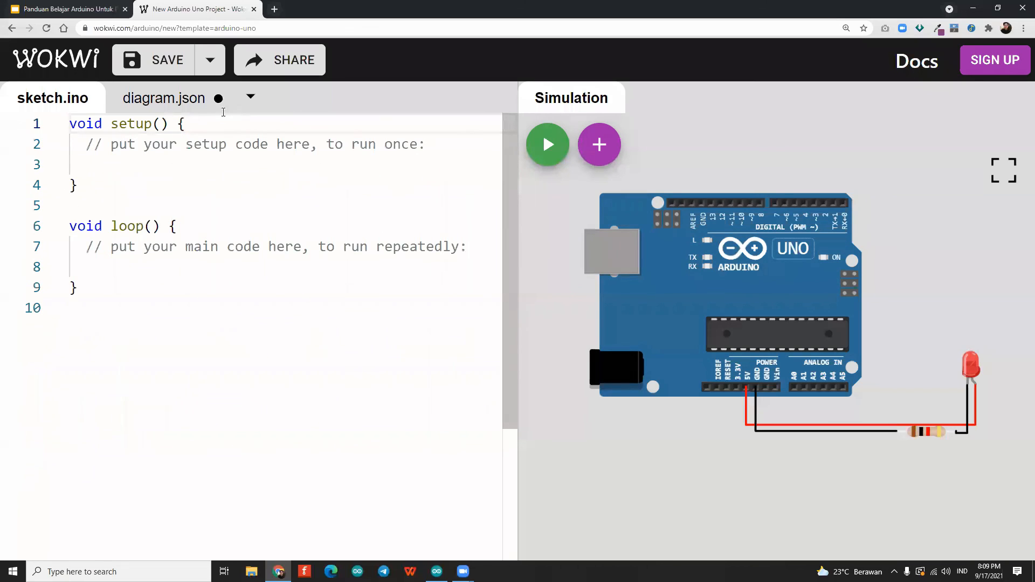